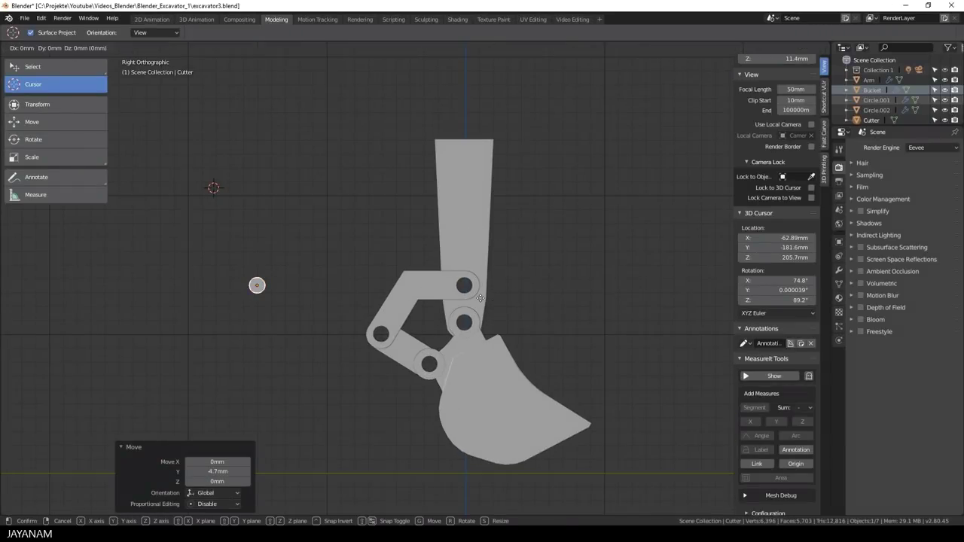
Step: Move the cutter cylinder about 113 mm along the Y axis onto the bend of the upper linkage part
{"action": "key", "text": "y"}
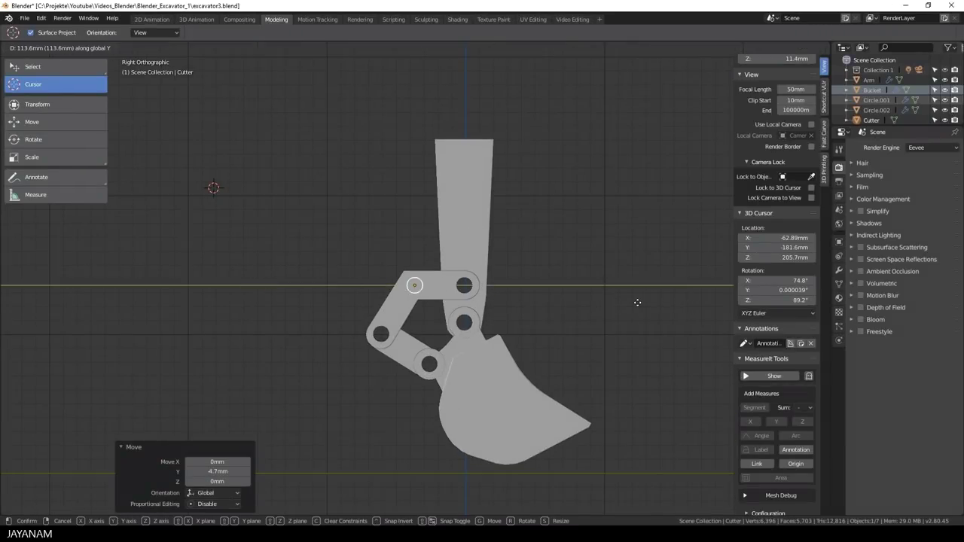
{"action": "left_click", "coordinate": [637, 302]}
{"action": "scroll", "coordinate": [531, 302], "scroll_direction": "up", "scroll_amount": 5}
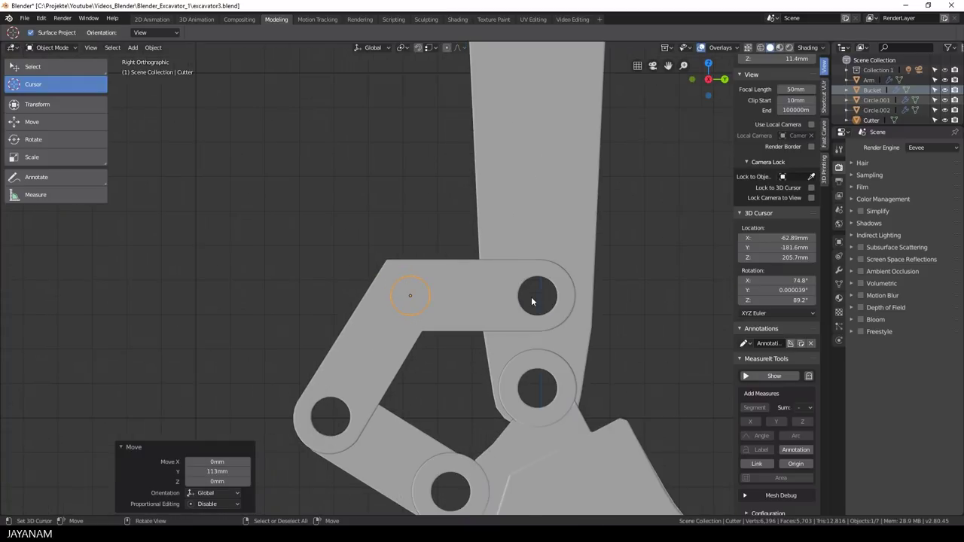
Step: Set the linkage part Circle.002 as the boolean target and subtract the cutter from it with Difference
{"action": "left_click", "coordinate": [825, 141]}
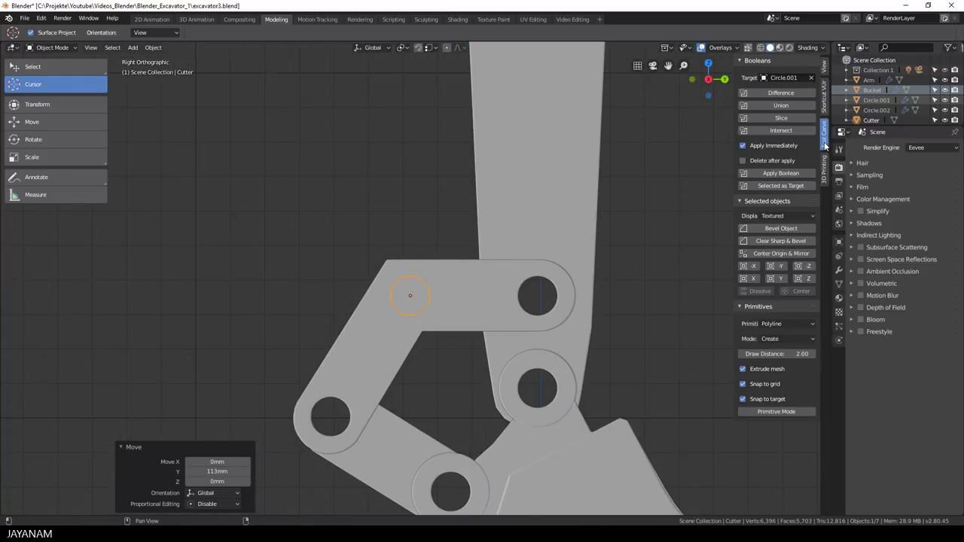
{"action": "key", "text": "e"}
{"action": "left_click", "coordinate": [410, 292]}
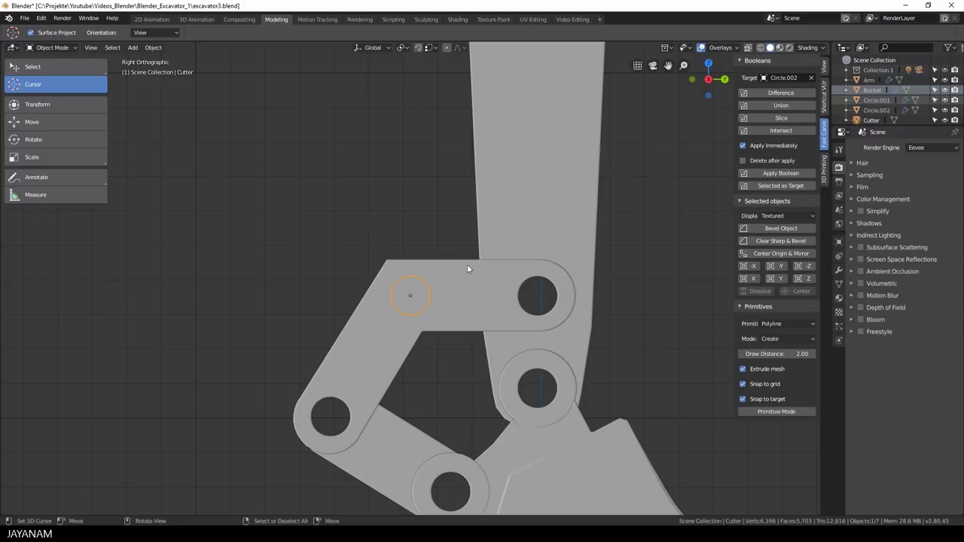
{"action": "left_click", "coordinate": [778, 94]}
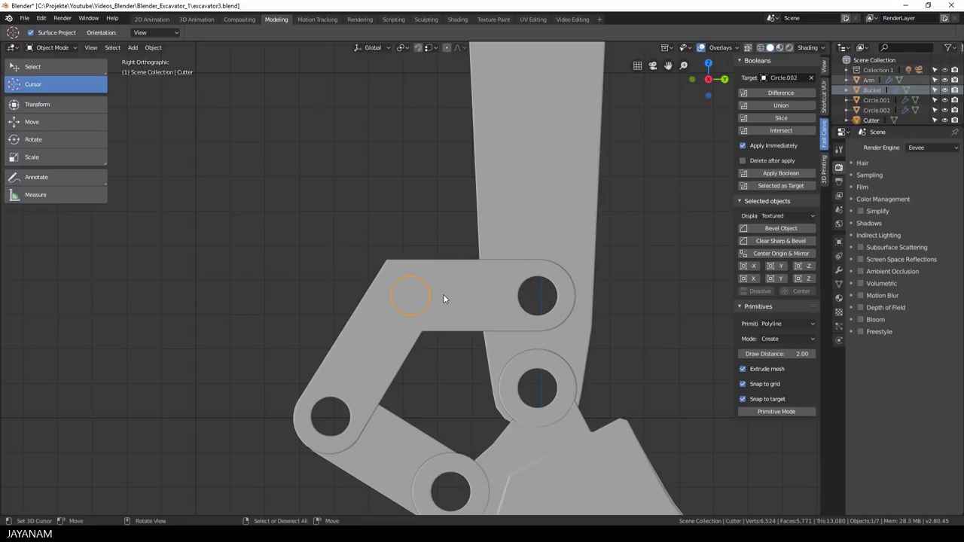
Step: Move the cutter along the Y axis, away from the arm and clear of the linkage part
{"action": "key", "text": "g"}
{"action": "key", "text": "y"}
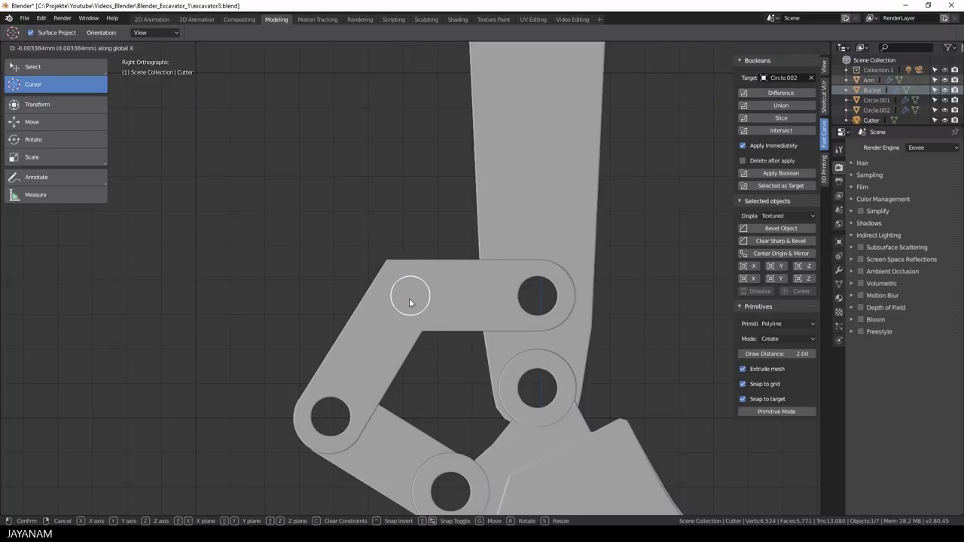
{"action": "key", "text": "Escape"}
{"action": "key", "text": "g"}
{"action": "key", "text": "y"}
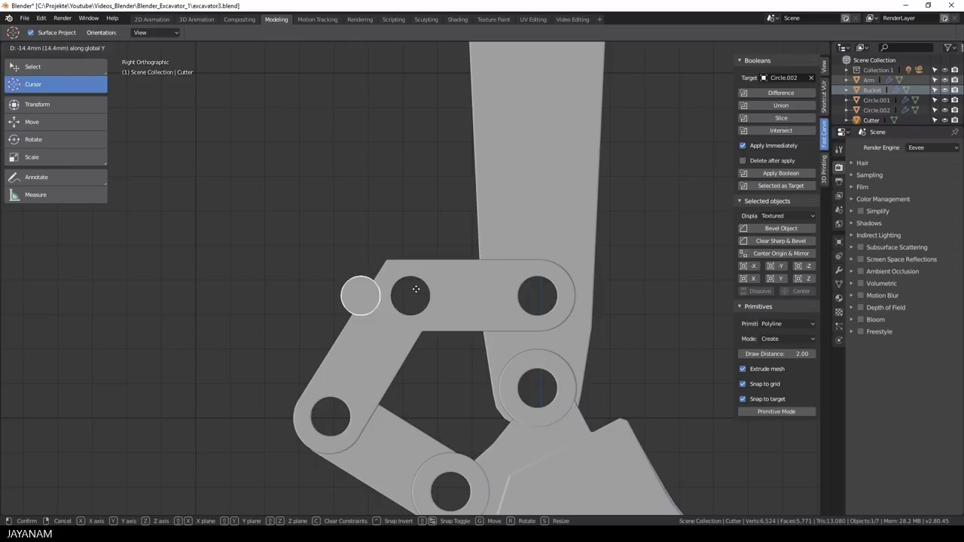
{"action": "left_click", "coordinate": [310, 283]}
{"action": "left_click", "coordinate": [701, 48]}
{"action": "mouse_move", "coordinate": [452, 209]}
{"action": "middle_mouse_down"}
{"action": "mouse_move", "coordinate": [533, 262]}
{"action": "mouse_move", "coordinate": [505, 261]}
{"action": "mouse_move", "coordinate": [508, 285]}
{"action": "middle_mouse_up"}
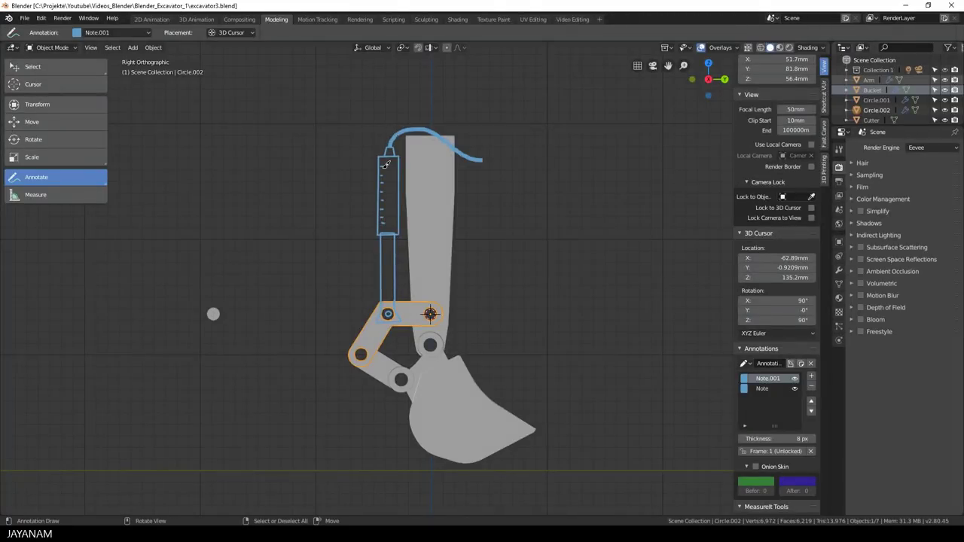
Step: Examine the annotated hydraulic cylinder and draw a thick horizontal stroke across the upper part of its barrel
{"action": "scroll", "coordinate": [422, 344], "scroll_direction": "up", "scroll_amount": 6}
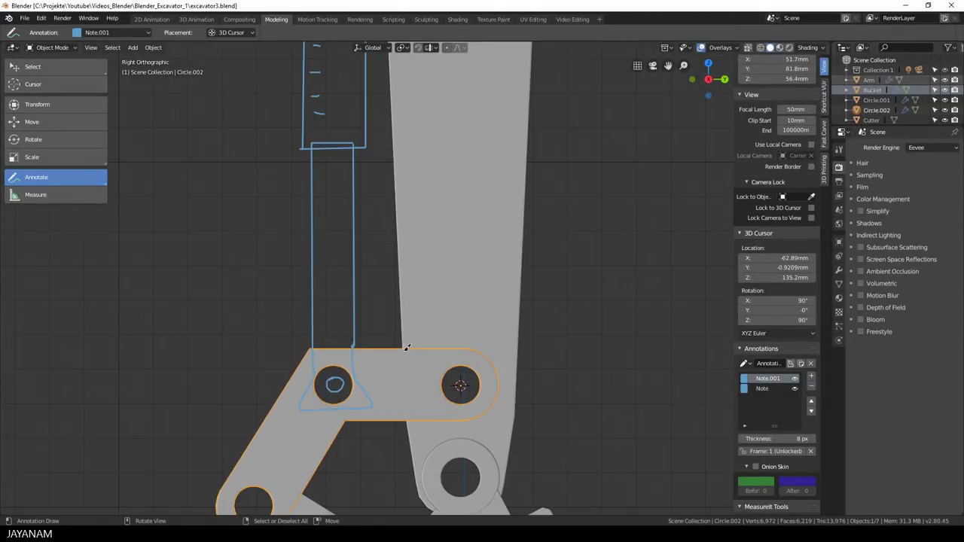
{"action": "middle_click_drag", "start_coordinate": [404, 344], "coordinate": [463, 193], "text": "shift"}
{"action": "scroll", "coordinate": [442, 215], "scroll_direction": "up", "scroll_amount": 2}
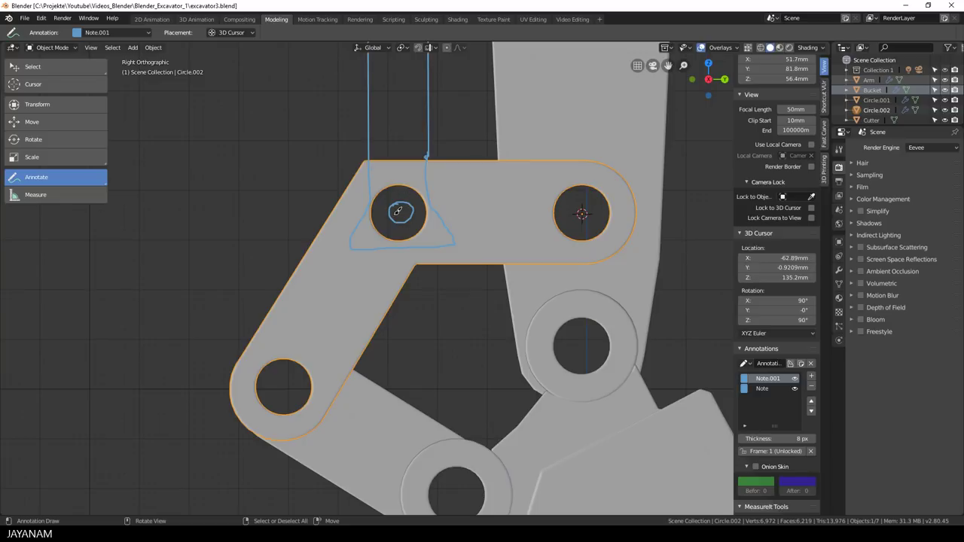
{"action": "scroll", "coordinate": [398, 212], "scroll_direction": "down", "scroll_amount": 4}
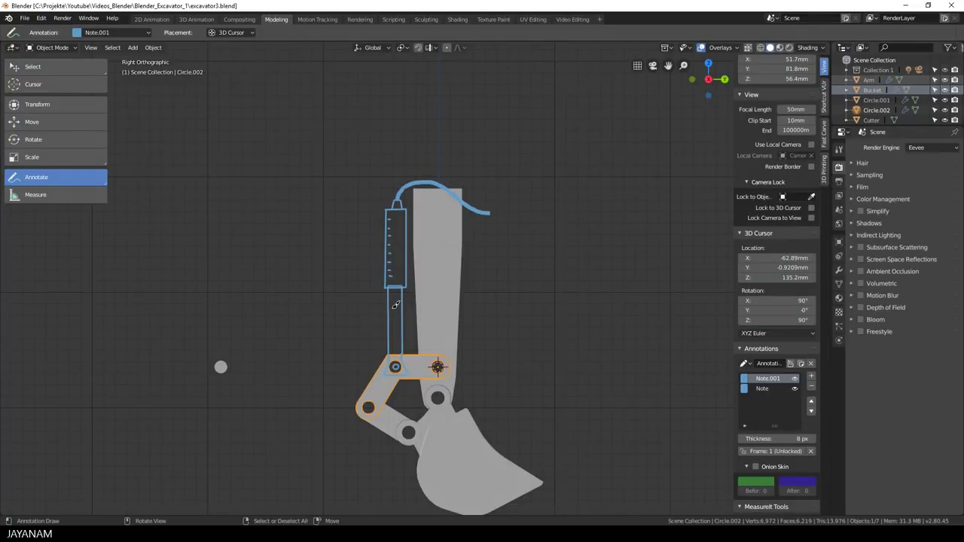
{"action": "scroll", "coordinate": [396, 304], "scroll_direction": "up", "scroll_amount": 5}
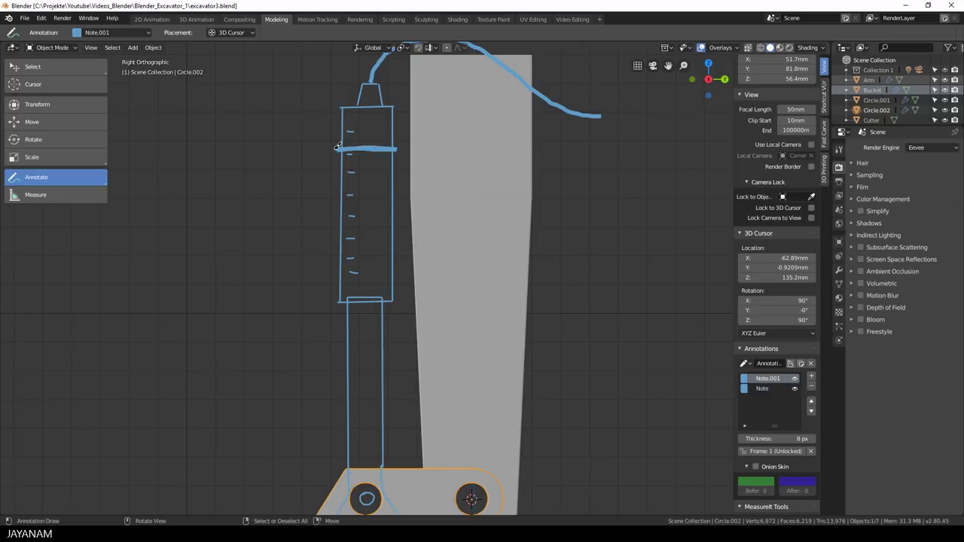
{"action": "left_click_drag", "start_coordinate": [401, 146], "coordinate": [399, 149]}
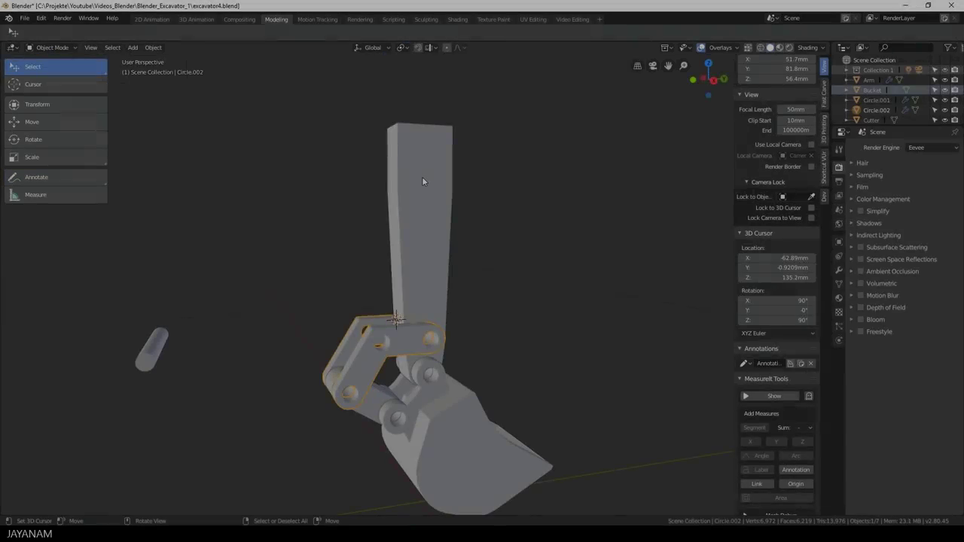
Step: Put the arm in Edit Mode and add two evenly spaced horizontal loop cuts to its upper section
{"action": "key", "text": "ctrl+Tab"}
{"action": "left_click", "coordinate": [437, 171]}
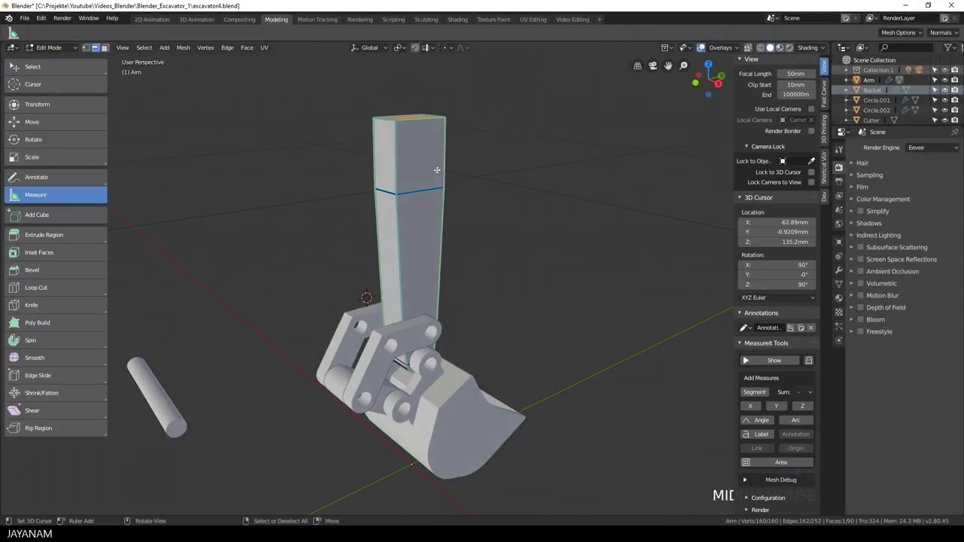
{"action": "key", "text": "ctrl+r"}
{"action": "scroll", "coordinate": [437, 170], "scroll_direction": "up", "scroll_amount": 1}
{"action": "left_click", "coordinate": [437, 170]}
{"action": "right_click", "coordinate": [437, 171]}
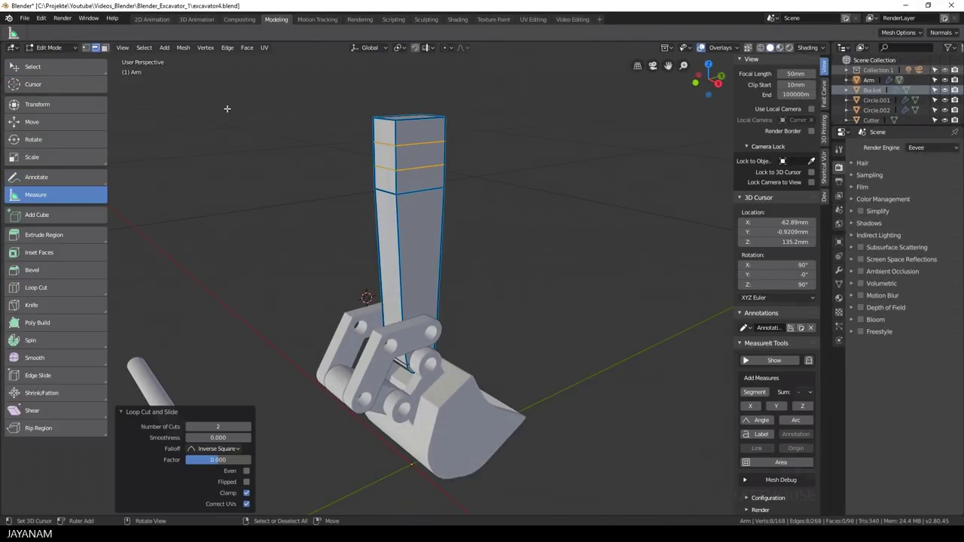
Step: Extrude the middle face of the arm's upper section outward, on the linkage side, to form a bracket
{"action": "left_click", "coordinate": [106, 48]}
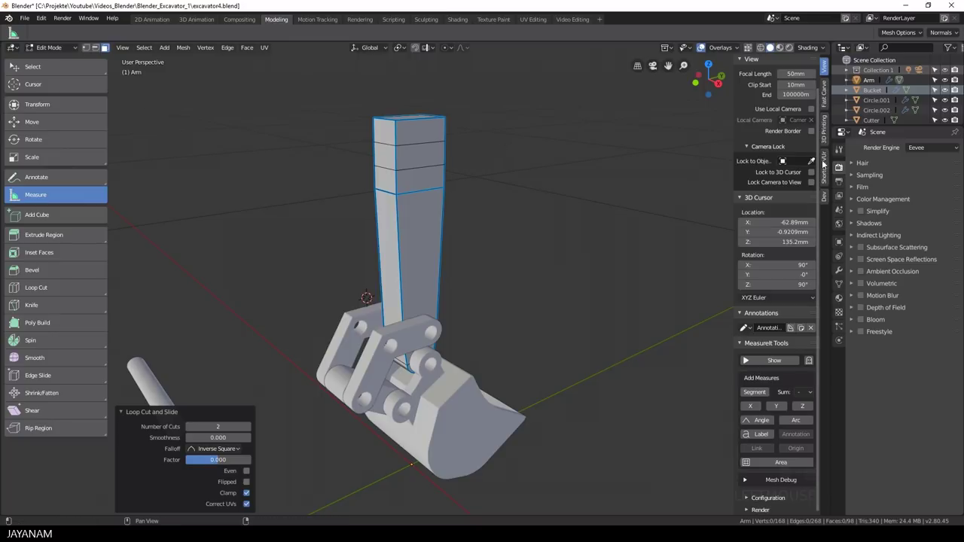
{"action": "left_click", "coordinate": [823, 164]}
{"action": "key", "text": "n"}
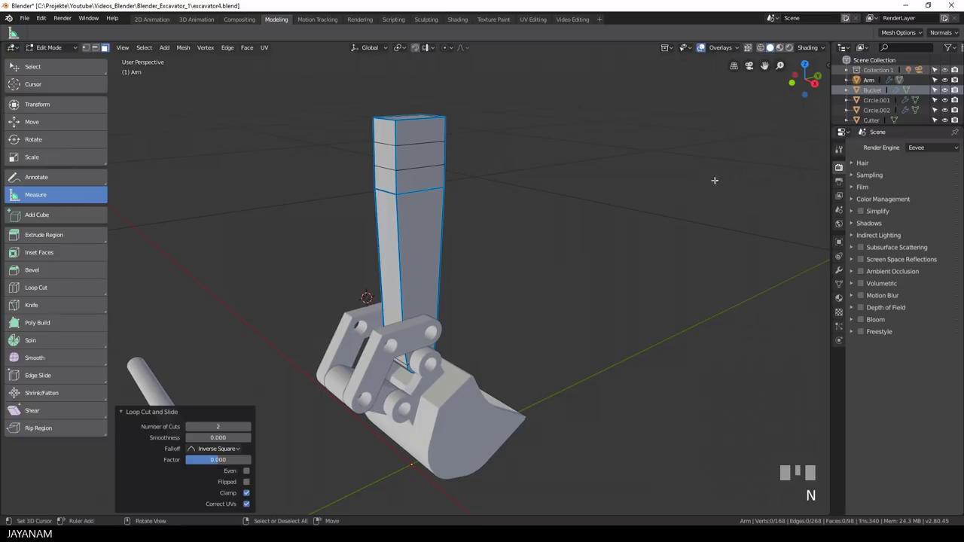
{"action": "right_click", "coordinate": [383, 155]}
{"action": "middle_click_drag", "start_coordinate": [422, 166], "coordinate": [501, 202]}
{"action": "key", "text": "e"}
{"action": "left_click", "coordinate": [471, 194]}
Step: Select the vertical edges where the extruded bracket meets the arm, and return to Object Mode
{"action": "key", "text": "KP_5"}
{"action": "scroll", "coordinate": [501, 203], "scroll_direction": "up", "scroll_amount": 3}
{"action": "left_click", "coordinate": [387, 98]}
{"action": "middle_click_drag", "start_coordinate": [387, 97], "coordinate": [464, 119]}
{"action": "right_click", "coordinate": [464, 119], "text": "shift"}
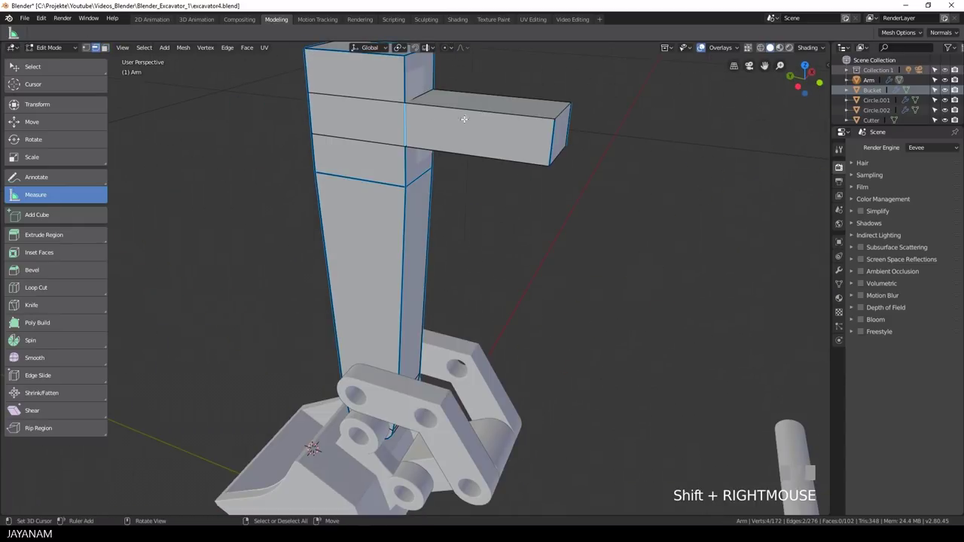
{"action": "key", "text": "n"}
{"action": "left_click", "coordinate": [824, 94]}
{"action": "middle_click_drag", "start_coordinate": [528, 226], "coordinate": [468, 226]}
{"action": "right_click", "coordinate": [352, 145]}
{"action": "right_click", "coordinate": [465, 166], "text": "shift"}
{"action": "key", "text": "Tab"}
Step: Add a mesh cylinder at the world origin with a radius of 16 mm
{"action": "left_click", "coordinate": [312, 185]}
{"action": "key", "text": "KP_5"}
{"action": "scroll", "coordinate": [456, 291], "scroll_direction": "up", "scroll_amount": 1}
{"action": "scroll", "coordinate": [456, 291], "scroll_direction": "down", "scroll_amount": 5}
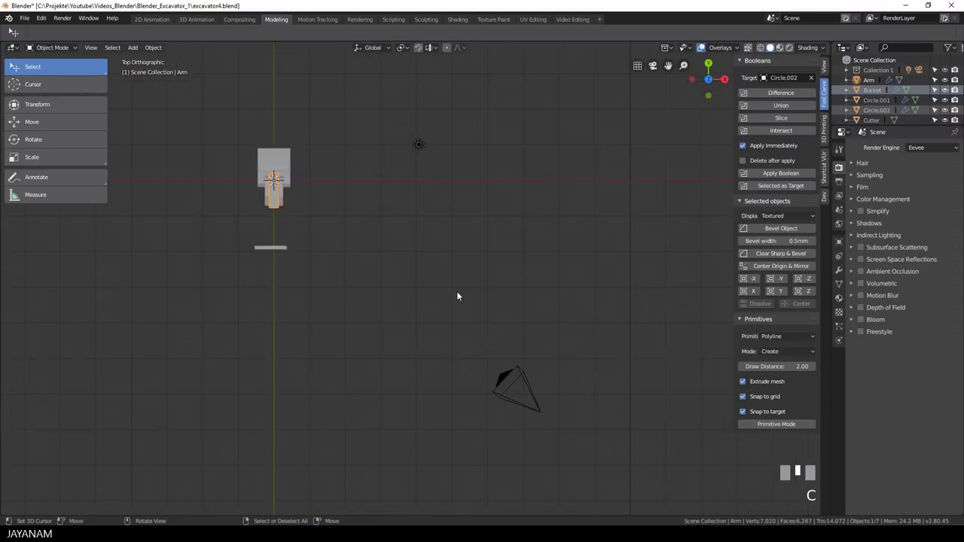
{"action": "middle_click_drag", "start_coordinate": [457, 291], "coordinate": [474, 310], "text": "shift"}
{"action": "scroll", "coordinate": [474, 309], "scroll_direction": "up", "scroll_amount": 5}
{"action": "key", "text": "shift+a"}
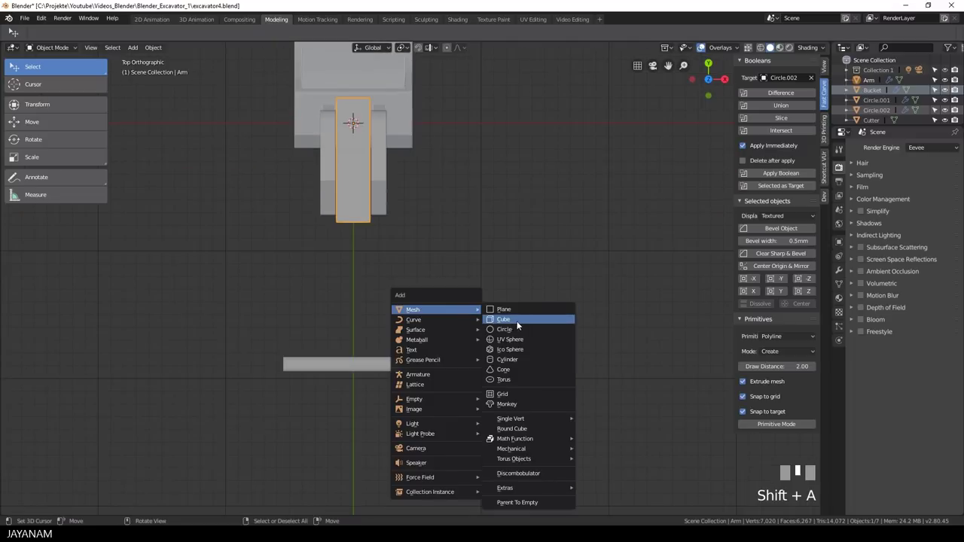
{"action": "left_click", "coordinate": [514, 359]}
{"action": "scroll", "coordinate": [515, 357], "scroll_direction": "down", "scroll_amount": 4}
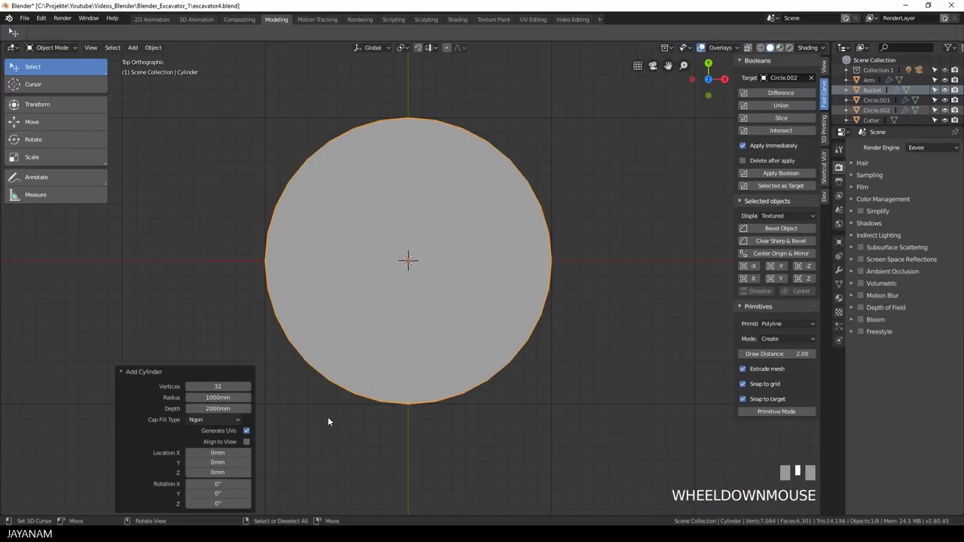
{"action": "left_click", "coordinate": [206, 397]}
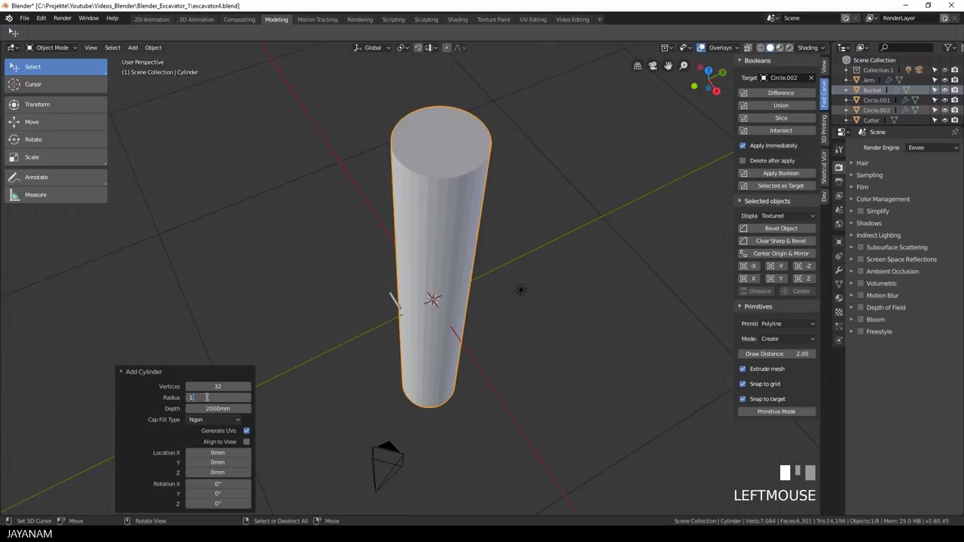
{"action": "type", "text": "16mm"}
{"action": "key", "text": "Return"}
Step: Move the new cylinder about -44.5 mm along the Y axis so it passes through the bracket
{"action": "scroll", "coordinate": [620, 275], "scroll_direction": "up", "scroll_amount": 4}
{"action": "key", "text": "g"}
{"action": "key", "text": "y"}
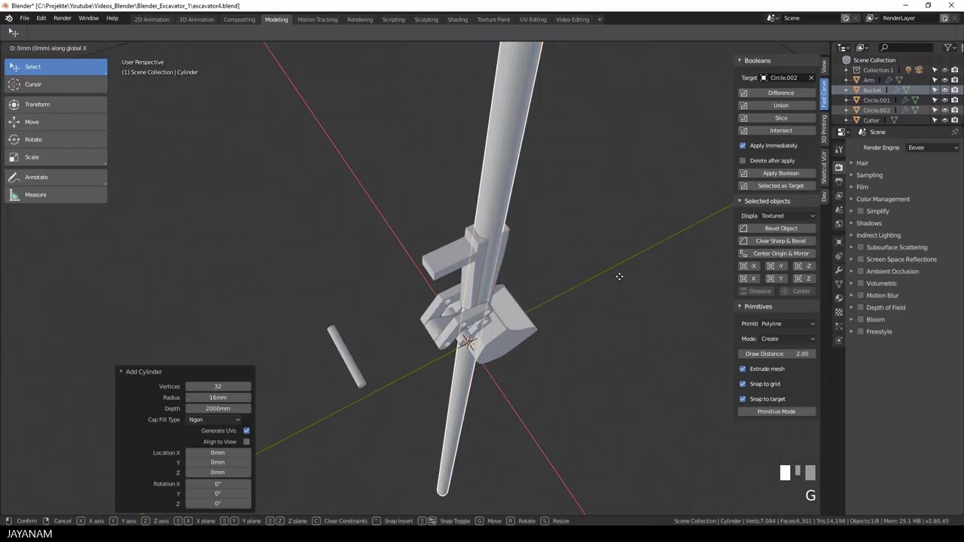
{"action": "left_click", "coordinate": [584, 290]}
Step: Measure the width of the arm in an orthographic view along the Z axis
{"action": "scroll", "coordinate": [578, 295], "scroll_direction": "up", "scroll_amount": 2}
{"action": "middle_click_drag", "start_coordinate": [579, 295], "coordinate": [528, 303], "text": "shift"}
{"action": "scroll", "coordinate": [475, 252], "scroll_direction": "down", "scroll_amount": 2}
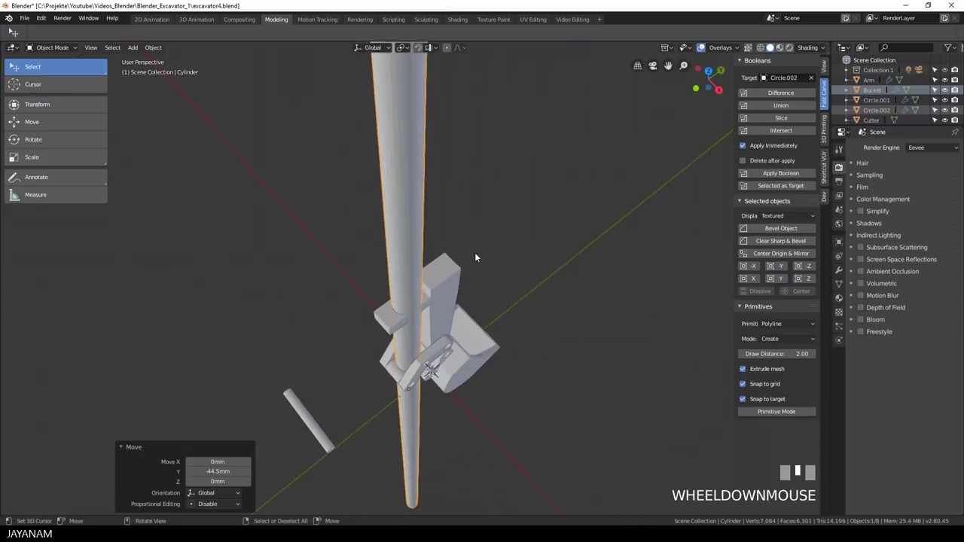
{"action": "middle_click_drag", "start_coordinate": [474, 253], "coordinate": [388, 246]}
{"action": "scroll", "coordinate": [497, 306], "scroll_direction": "up", "scroll_amount": 3}
{"action": "middle_click_drag", "start_coordinate": [497, 305], "coordinate": [339, 309]}
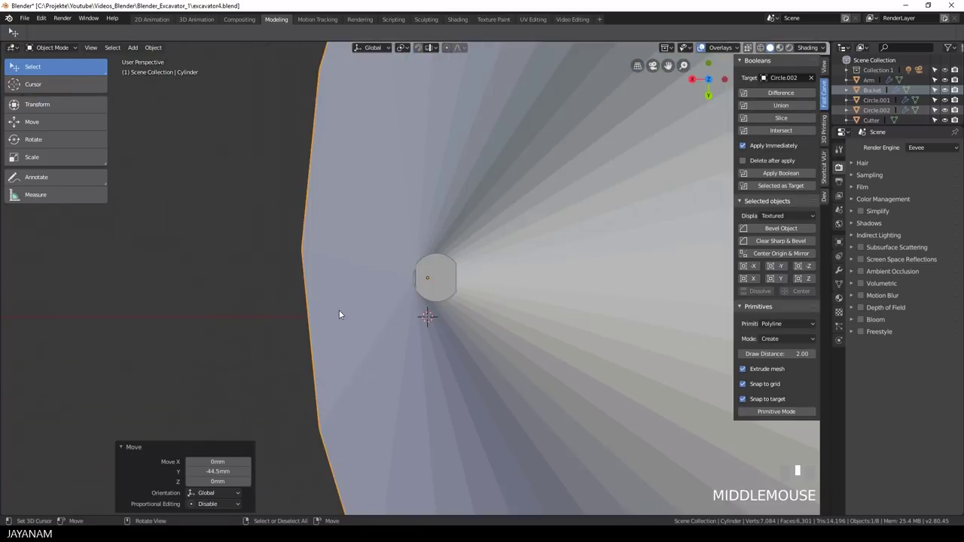
{"action": "key", "text": "KP_5"}
{"action": "left_click", "coordinate": [36, 194]}
{"action": "scroll", "coordinate": [417, 356], "scroll_direction": "up", "scroll_amount": 1}
{"action": "left_click_drag", "start_coordinate": [418, 352], "coordinate": [486, 352]}
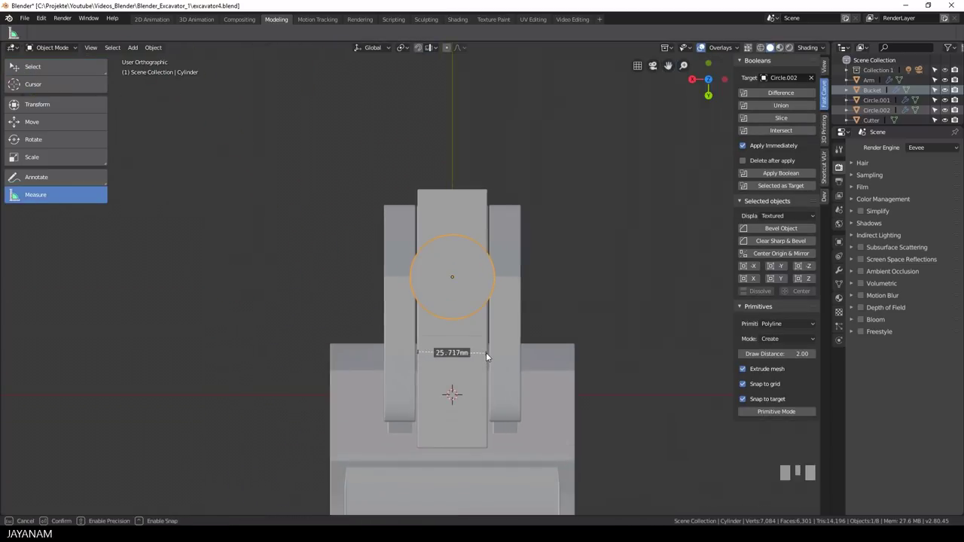
{"action": "key", "text": "Escape"}
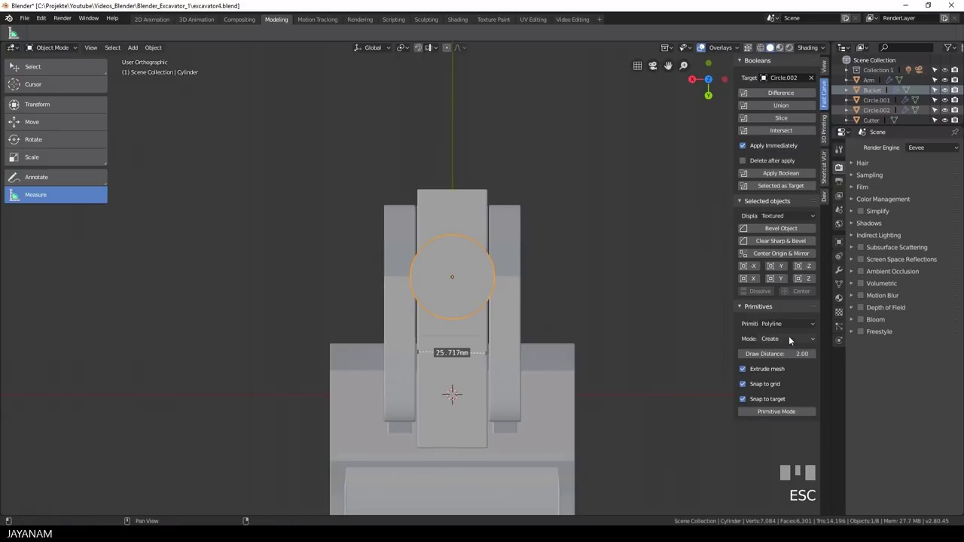
Step: Scale the new cylinder uniformly by 0.5
{"action": "scroll", "coordinate": [757, 239], "scroll_direction": "up", "scroll_amount": 1}
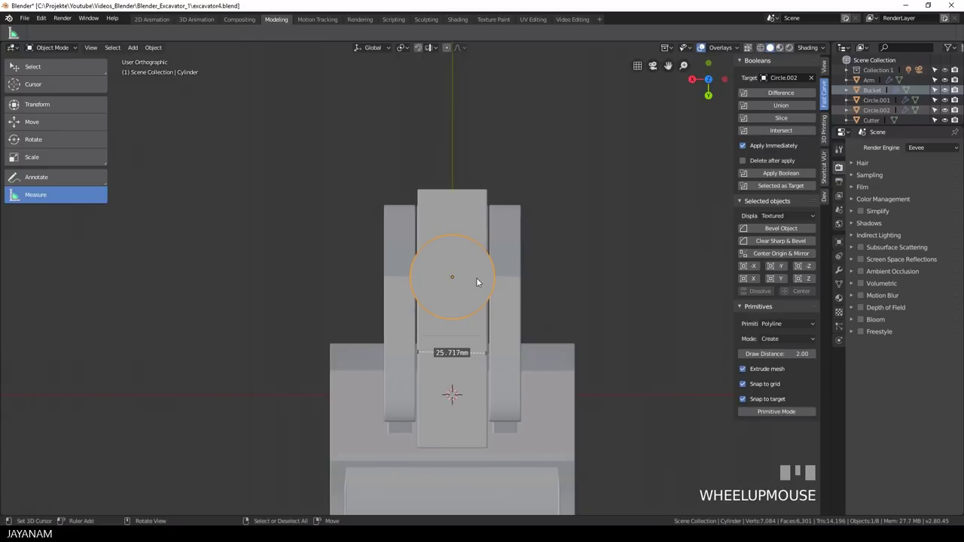
{"action": "right_click", "coordinate": [456, 273]}
{"action": "right_click", "coordinate": [457, 272]}
{"action": "type", "text": "s.5"}
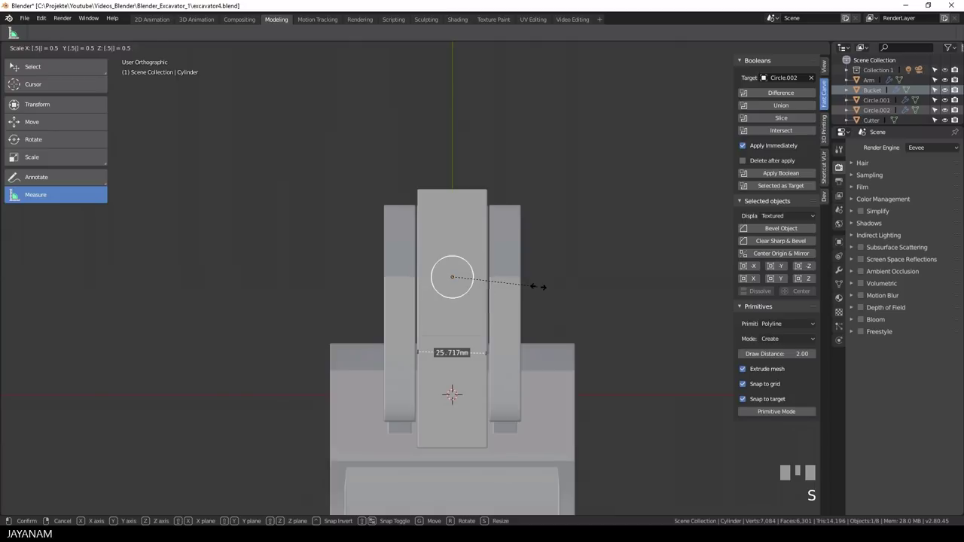
{"action": "key", "text": "Return"}
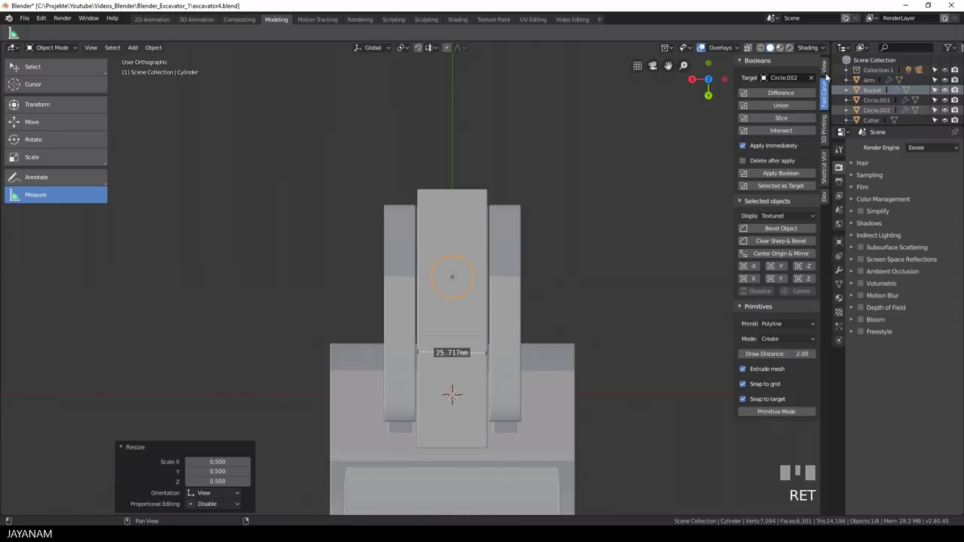
Step: Delete the ruler measurement layer and return to the Select tool
{"action": "left_click", "coordinate": [824, 72]}
{"action": "scroll", "coordinate": [814, 446], "scroll_direction": "down", "scroll_amount": 5}
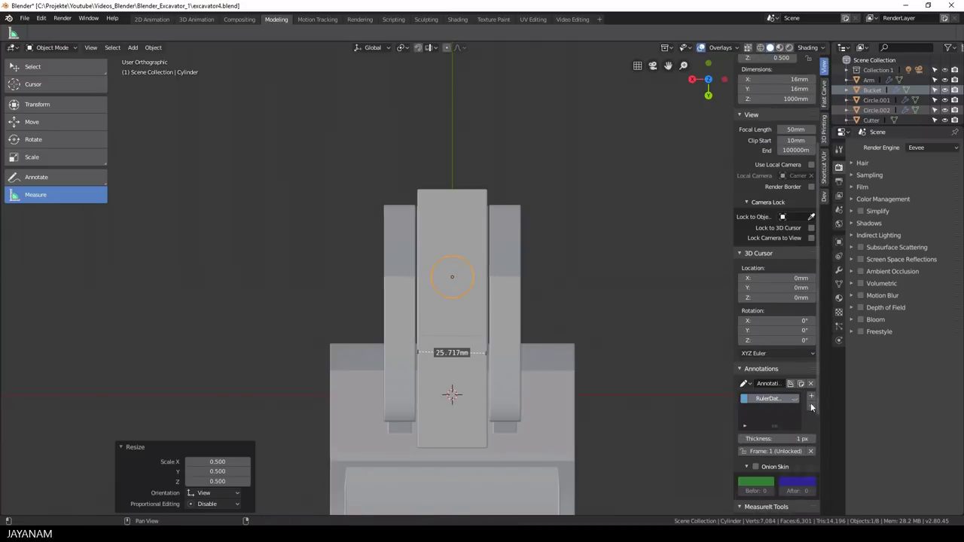
{"action": "left_click", "coordinate": [811, 406]}
{"action": "key", "text": "w"}
Step: Scale the cylinder along Z by a factor of about 0.154, to a length of about 154 mm
{"action": "middle_click_drag", "start_coordinate": [328, 267], "coordinate": [611, 362]}
{"action": "scroll", "coordinate": [555, 348], "scroll_direction": "down", "scroll_amount": 3}
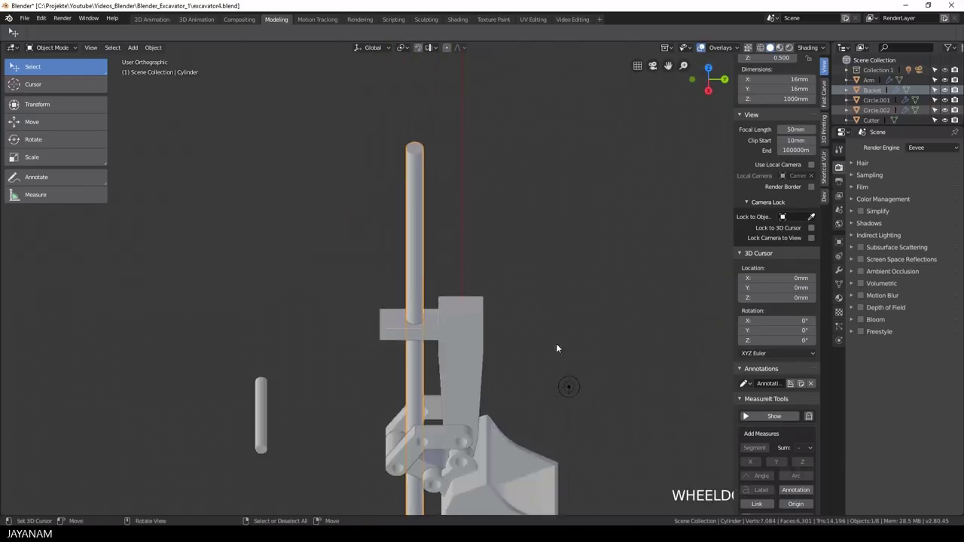
{"action": "key", "text": "s"}
{"action": "key", "text": "z"}
{"action": "left_click", "coordinate": [437, 422]}
Step: Move the shortened cylinder about 268 mm up along Z so it is centred on the arm's bracket
{"action": "key", "text": "g"}
{"action": "key", "text": "z"}
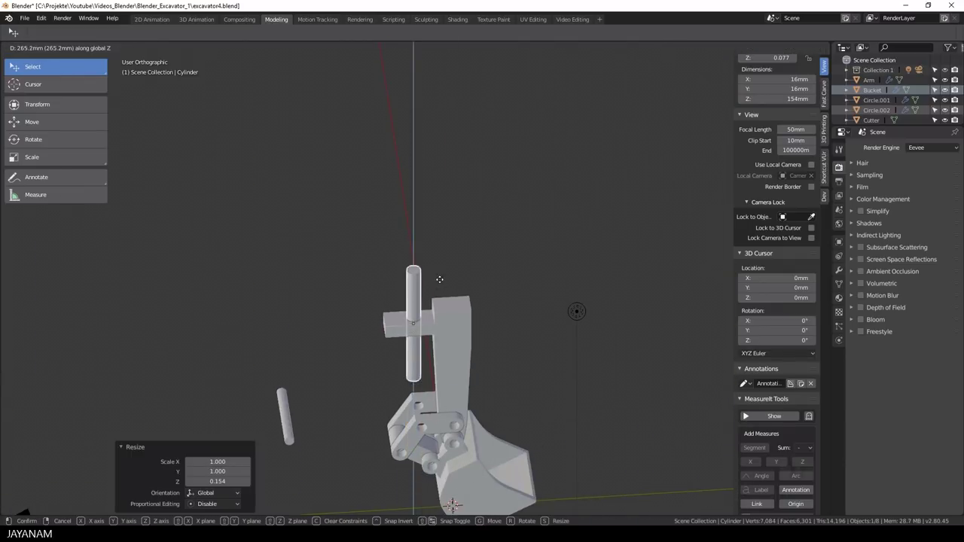
{"action": "left_click", "coordinate": [452, 354]}
{"action": "middle_click_drag", "start_coordinate": [452, 354], "coordinate": [478, 335]}
{"action": "scroll", "coordinate": [477, 335], "scroll_direction": "down", "scroll_amount": 2}
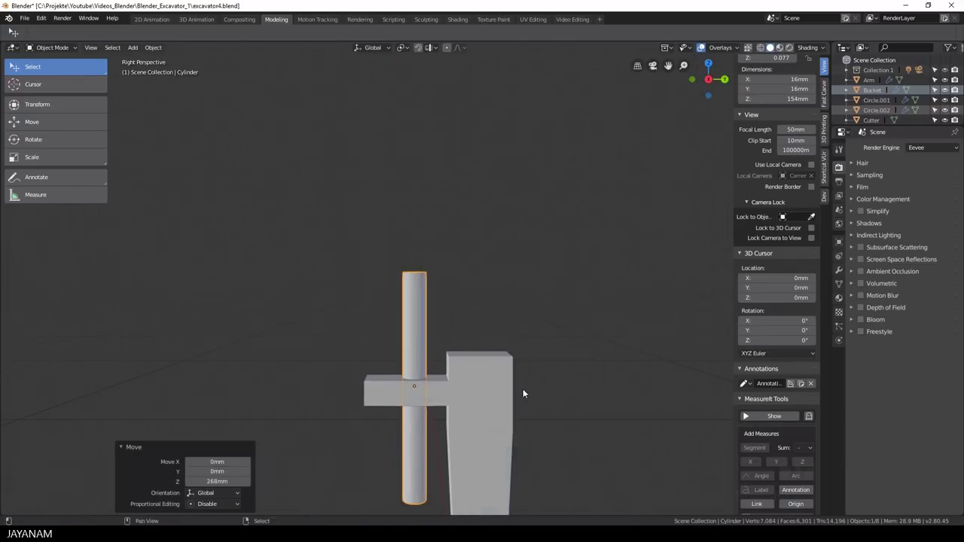
{"action": "middle_click_drag", "start_coordinate": [523, 389], "coordinate": [514, 219], "text": "shift"}
{"action": "scroll", "coordinate": [514, 222], "scroll_direction": "up", "scroll_amount": 2}
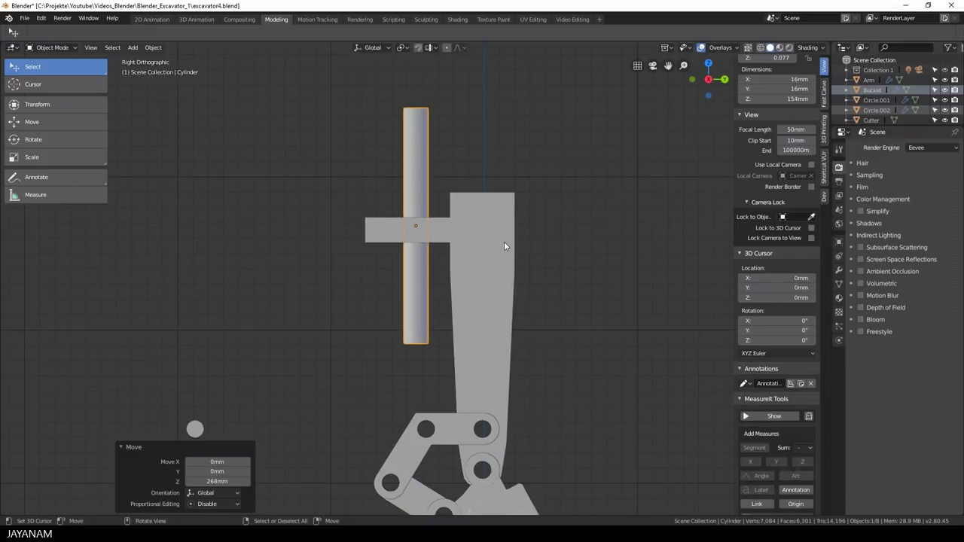
Step: Move the cylinder about 7.2 mm along Y, closer to the arm
{"action": "key", "text": "g"}
{"action": "key", "text": "y"}
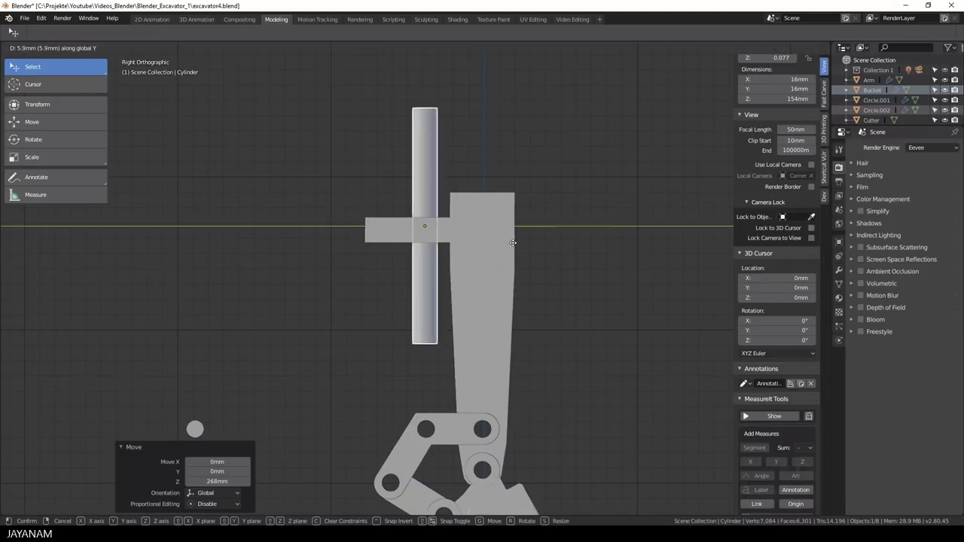
{"action": "left_click", "coordinate": [514, 242]}
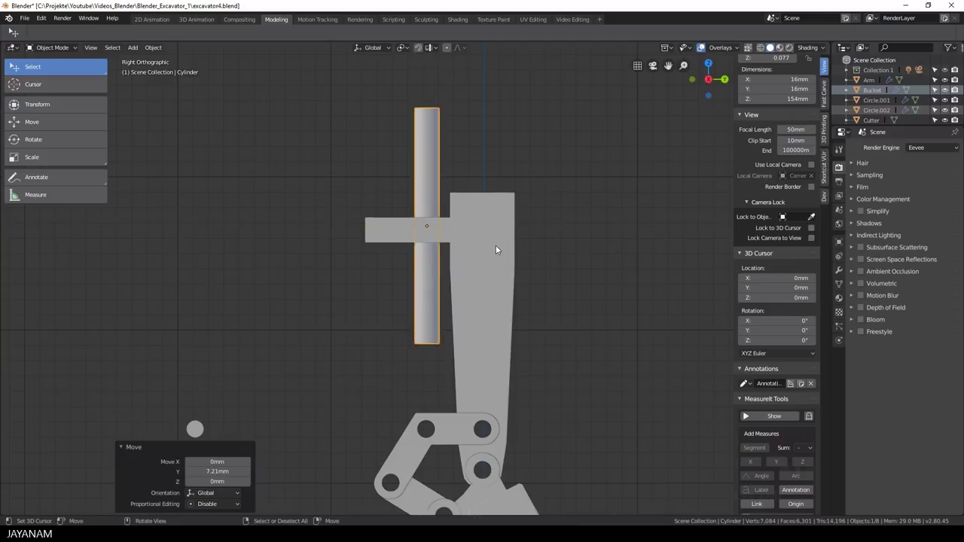
{"action": "middle_click_drag", "start_coordinate": [495, 250], "coordinate": [547, 310]}
{"action": "scroll", "coordinate": [544, 306], "scroll_direction": "up", "scroll_amount": 2}
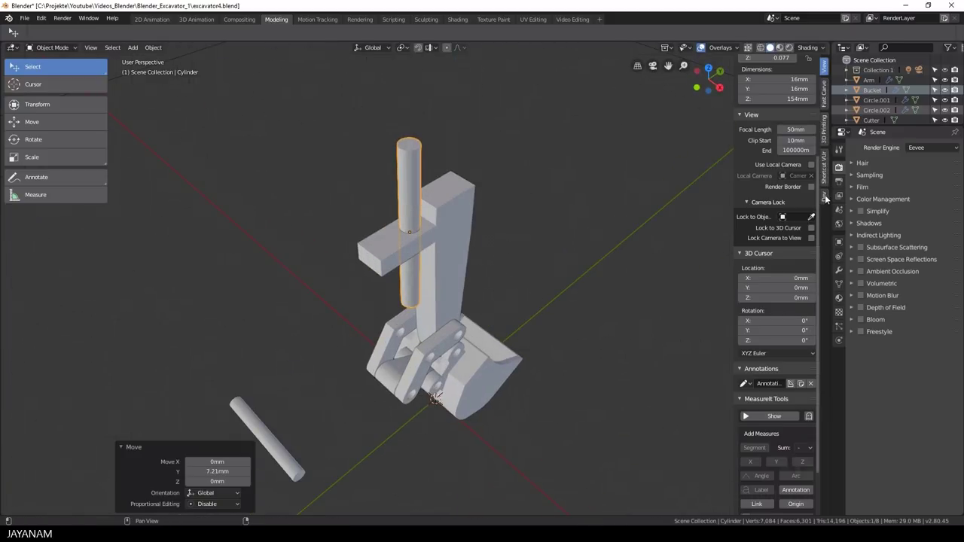
Step: Set Arm as the boolean target, enable deleting the cutter after applying, and subtract the cylinder to cut a vertical hole through the bracket
{"action": "left_click", "coordinate": [825, 102]}
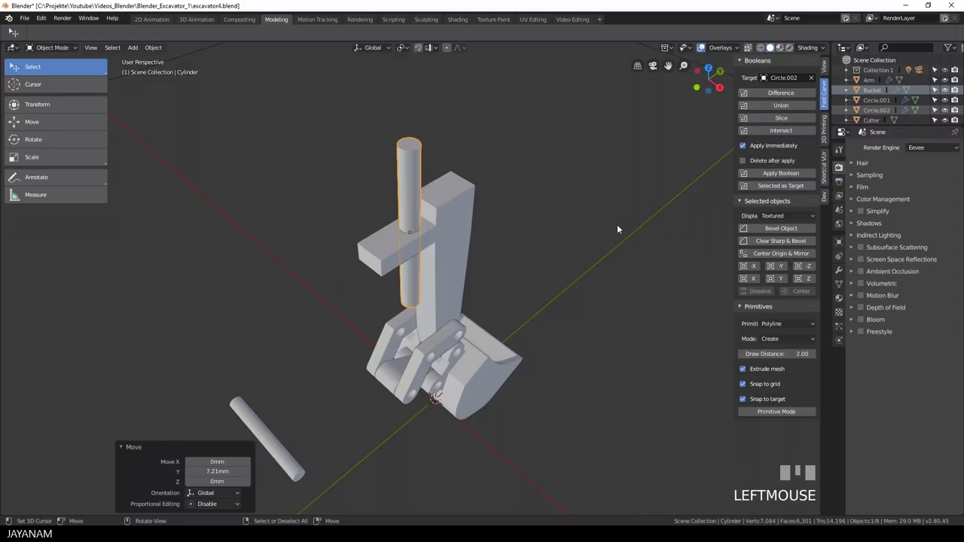
{"action": "left_click_drag", "start_coordinate": [868, 80], "coordinate": [783, 78]}
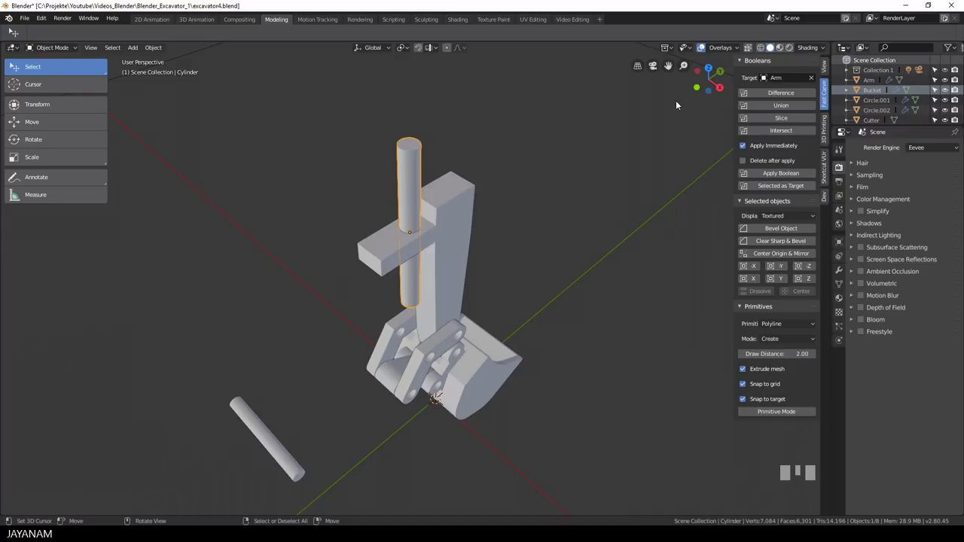
{"action": "left_click", "coordinate": [770, 162]}
{"action": "left_click", "coordinate": [783, 92]}
{"action": "scroll", "coordinate": [492, 259], "scroll_direction": "up", "scroll_amount": 3}
{"action": "middle_click_drag", "start_coordinate": [492, 260], "coordinate": [596, 239]}
{"action": "scroll", "coordinate": [480, 252], "scroll_direction": "down", "scroll_amount": 2}
Step: Add a cube in the top view and scale it uniformly by about 0.03 and again by about 0.186
{"action": "key", "text": "KP_7"}
{"action": "key", "text": "KP_5"}
{"action": "scroll", "coordinate": [585, 272], "scroll_direction": "up", "scroll_amount": 2}
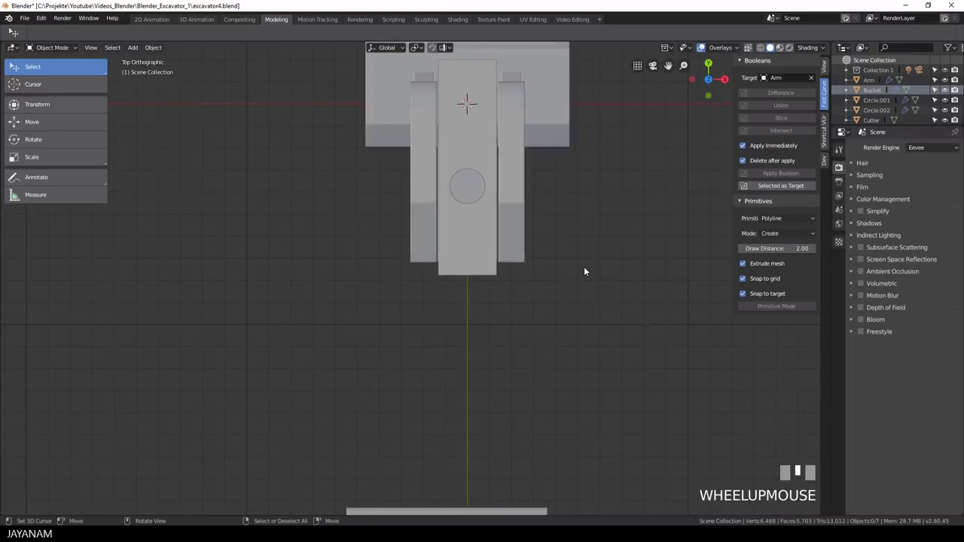
{"action": "key", "text": "shift+a"}
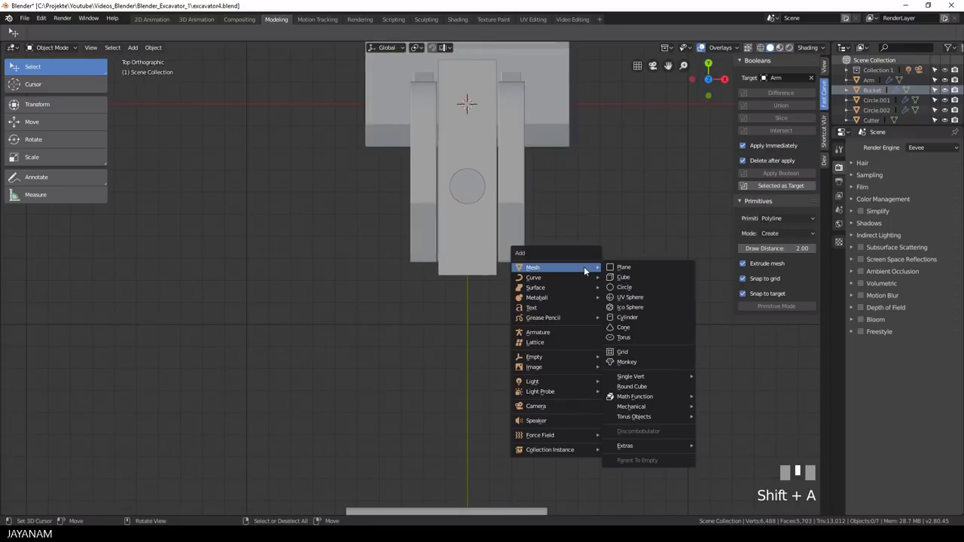
{"action": "left_click", "coordinate": [635, 277]}
{"action": "scroll", "coordinate": [633, 275], "scroll_direction": "down", "scroll_amount": 5}
{"action": "key", "text": "s"}
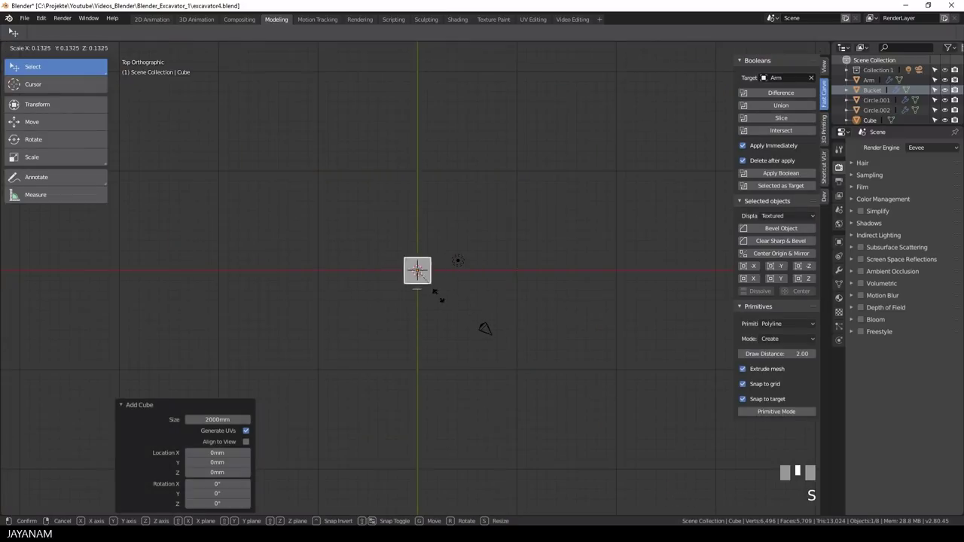
{"action": "scroll", "coordinate": [452, 290], "scroll_direction": "up", "scroll_amount": 6}
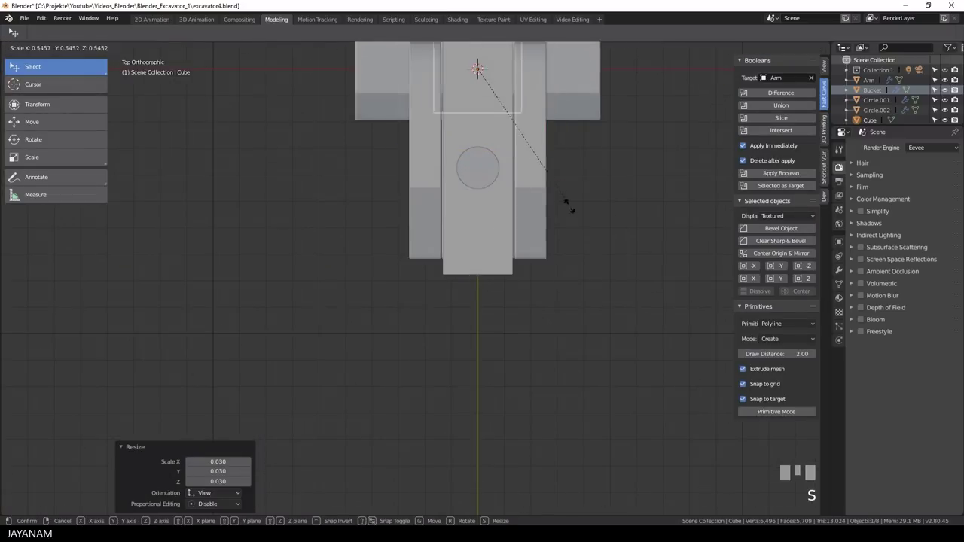
{"action": "left_click", "coordinate": [510, 126]}
Step: Move the cube about -48.6 mm along Y onto the bracket and scale it along Y by a factor of about 5.58
{"action": "key", "text": "g"}
{"action": "key", "text": "y"}
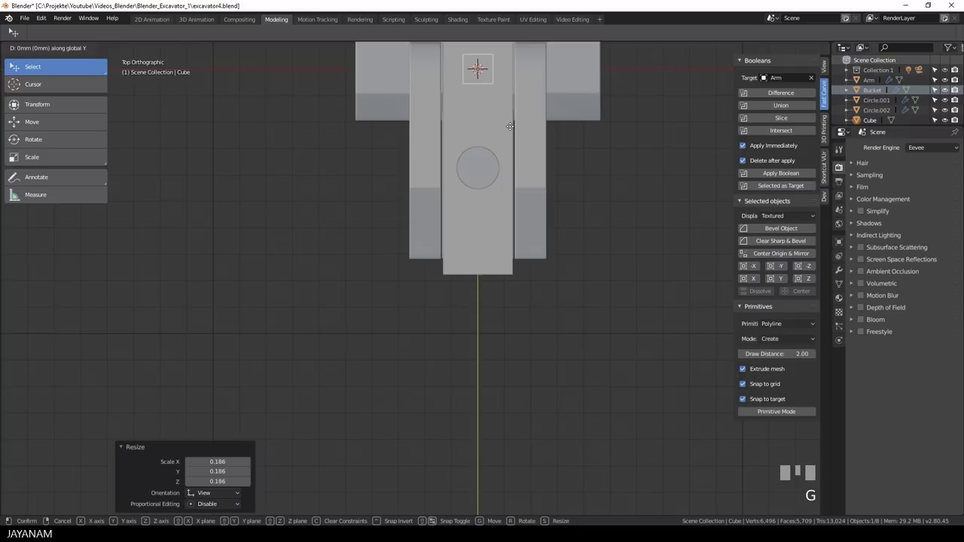
{"action": "left_click", "coordinate": [610, 268]}
{"action": "key", "text": "s"}
{"action": "key", "text": "y"}
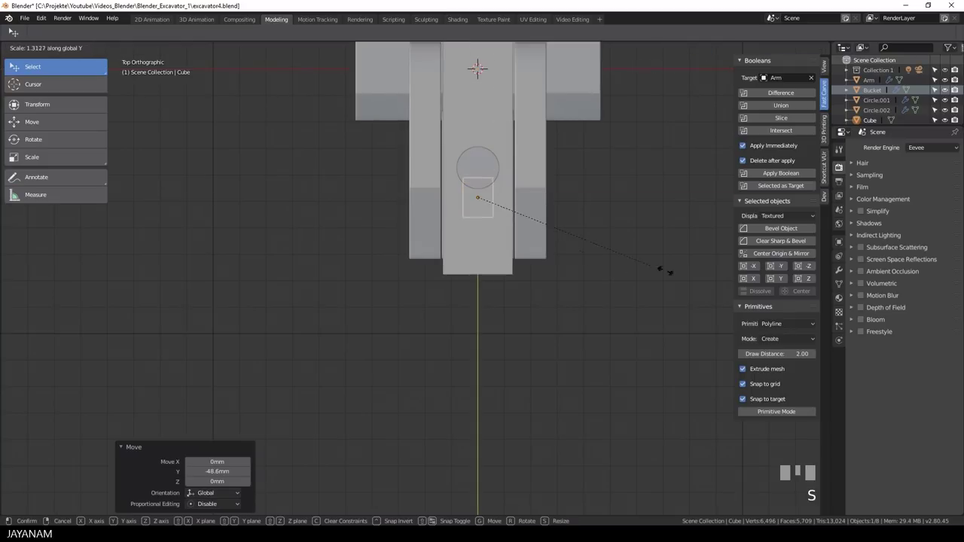
{"action": "left_click", "coordinate": [376, 403]}
Step: Narrow the stretched cube along X by a factor of about 0.348
{"action": "key", "text": "s"}
{"action": "key", "text": "y"}
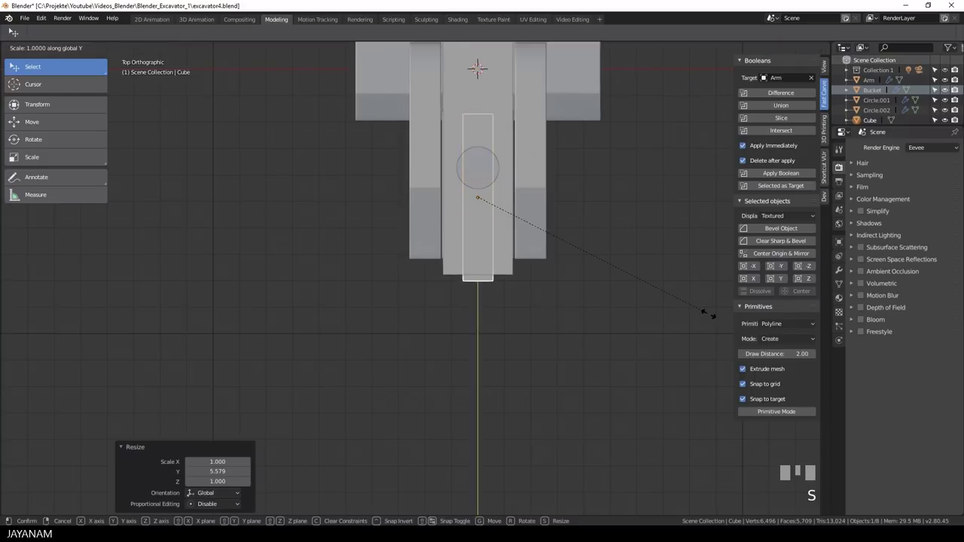
{"action": "key", "text": "x"}
{"action": "left_click", "coordinate": [537, 261]}
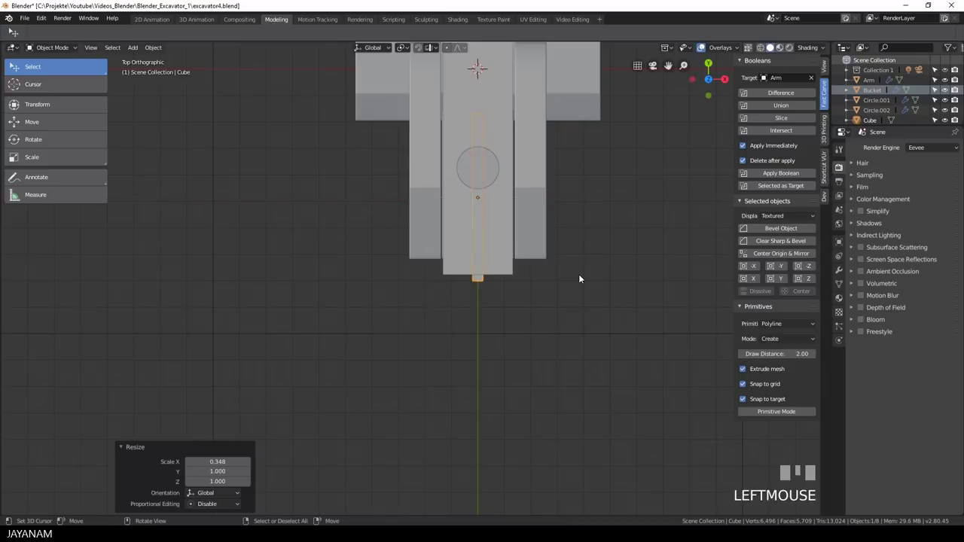
Step: Raise the cube about 267 mm along Z to the bracket and scale it along Z by a factor of about 2.88
{"action": "middle_click_drag", "start_coordinate": [579, 274], "coordinate": [580, 330]}
{"action": "key", "text": "g"}
{"action": "left_click", "coordinate": [632, 224]}
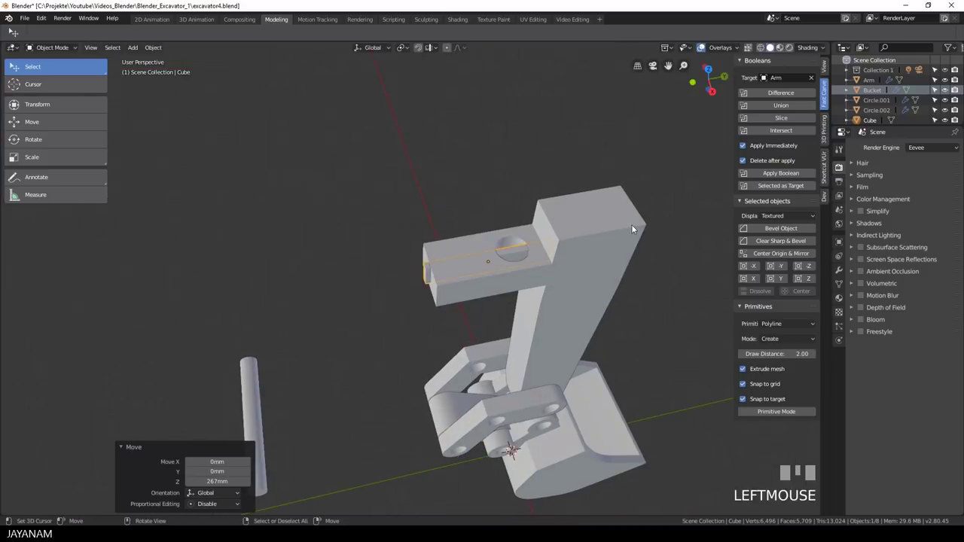
{"action": "key", "text": "s"}
{"action": "key", "text": "z"}
{"action": "left_click", "coordinate": [516, 340]}
Step: Move the slab about -23.3 mm along Y past the bracket's end and subtract it from the arm to cut a slot
{"action": "key", "text": "g"}
{"action": "key", "text": "x"}
{"action": "key", "text": "y"}
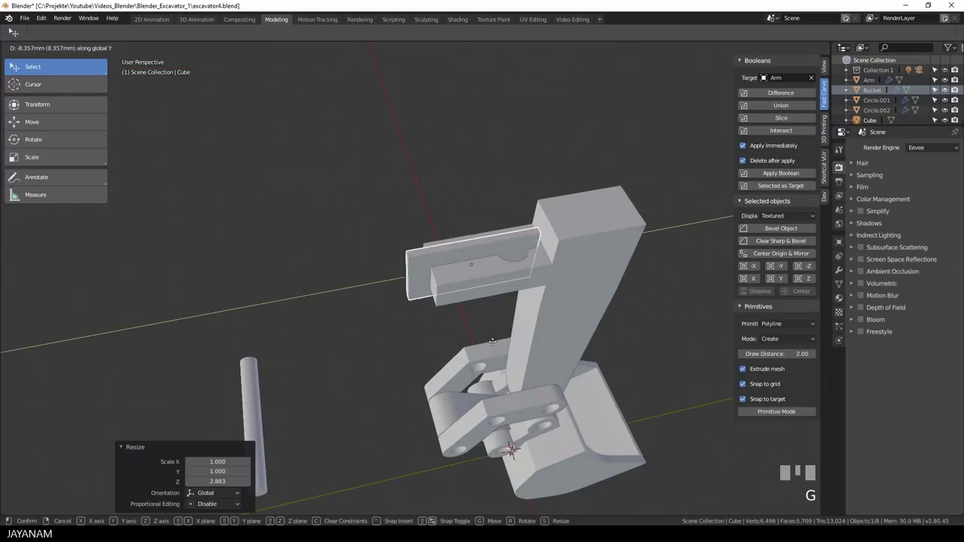
{"action": "left_click", "coordinate": [518, 331]}
{"action": "mouse_move", "coordinate": [518, 332]}
{"action": "middle_mouse_down"}
{"action": "mouse_move", "coordinate": [530, 308]}
{"action": "mouse_move", "coordinate": [507, 330]}
{"action": "middle_mouse_up"}
{"action": "scroll", "coordinate": [507, 330], "scroll_direction": "up", "scroll_amount": 2}
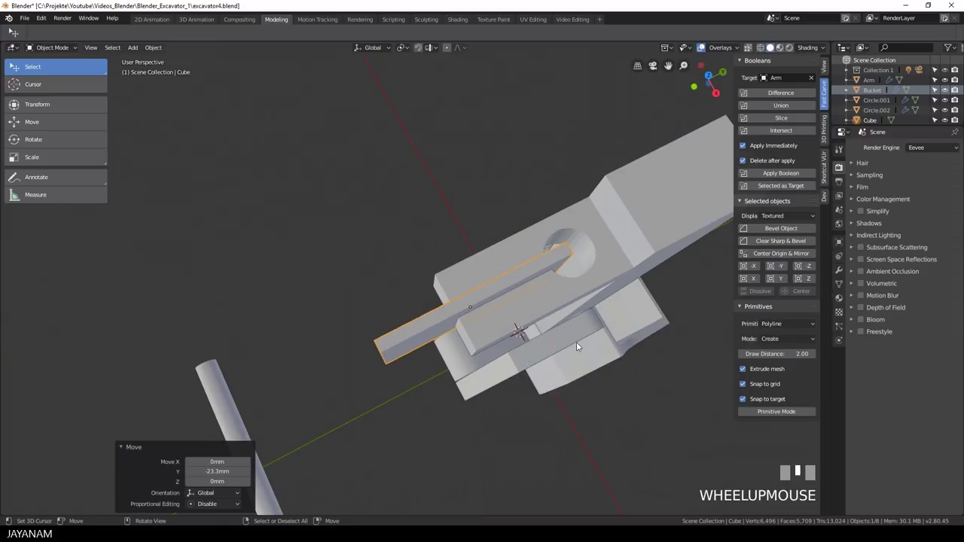
{"action": "middle_click_drag", "start_coordinate": [576, 343], "coordinate": [581, 313]}
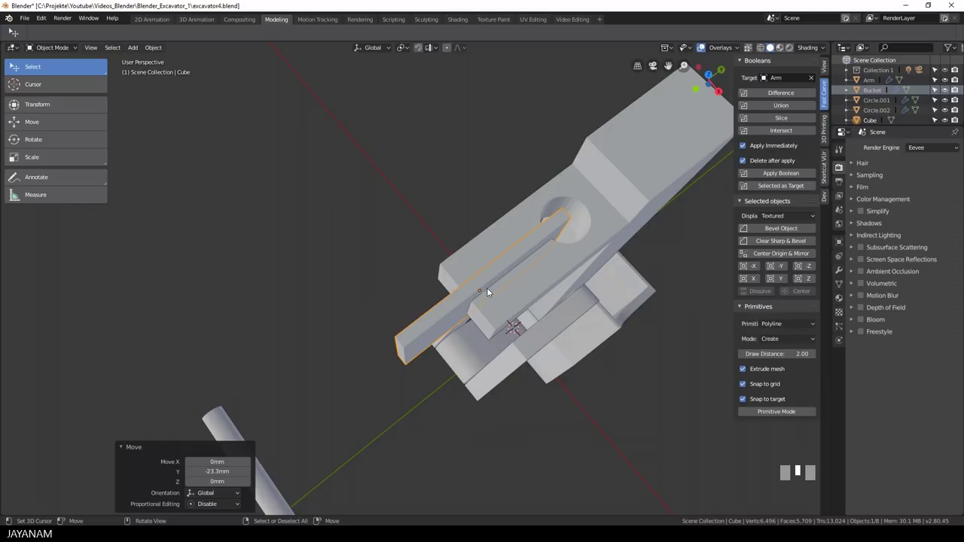
{"action": "left_click", "coordinate": [780, 92]}
{"action": "middle_click_drag", "start_coordinate": [716, 173], "coordinate": [593, 179]}
Step: In wireframe side view, move the round cutter about 127 mm along Y and 131 mm along Z onto the bracket's slotted end
{"action": "key", "text": "KP_3"}
{"action": "key", "text": "KP_5"}
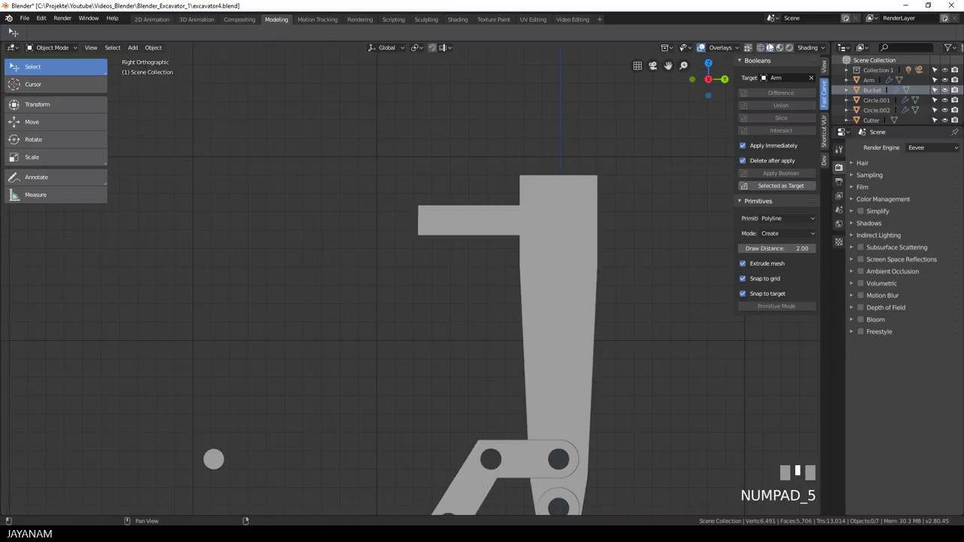
{"action": "left_click", "coordinate": [760, 47]}
{"action": "scroll", "coordinate": [579, 249], "scroll_direction": "up", "scroll_amount": 2}
{"action": "scroll", "coordinate": [580, 249], "scroll_direction": "down", "scroll_amount": 2}
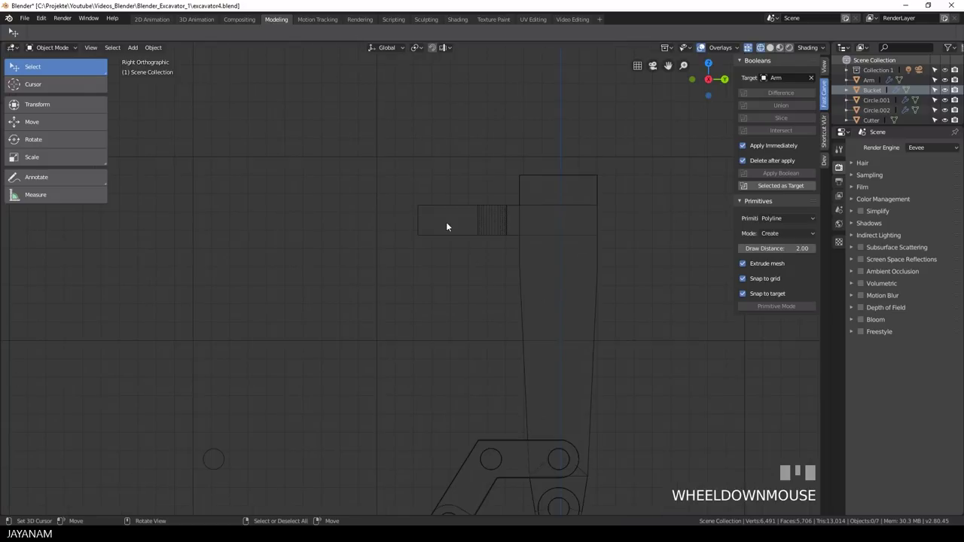
{"action": "scroll", "coordinate": [455, 224], "scroll_direction": "down", "scroll_amount": 4}
{"action": "right_click", "coordinate": [321, 367]}
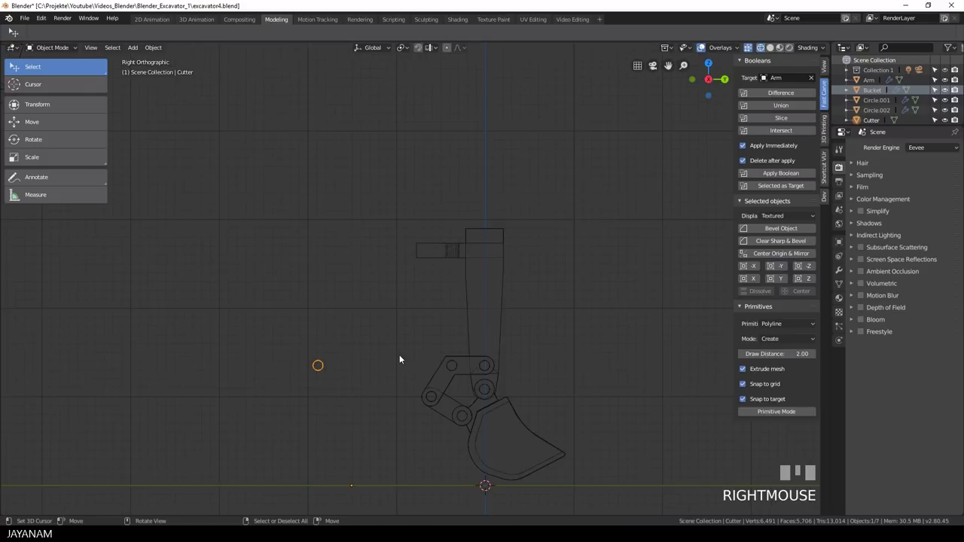
{"action": "key", "text": "g"}
{"action": "left_click", "coordinate": [510, 241]}
{"action": "scroll", "coordinate": [510, 241], "scroll_direction": "up", "scroll_amount": 3}
{"action": "middle_click_drag", "start_coordinate": [510, 241], "coordinate": [569, 219], "text": "shift"}
{"action": "scroll", "coordinate": [605, 271], "scroll_direction": "down", "scroll_amount": 1}
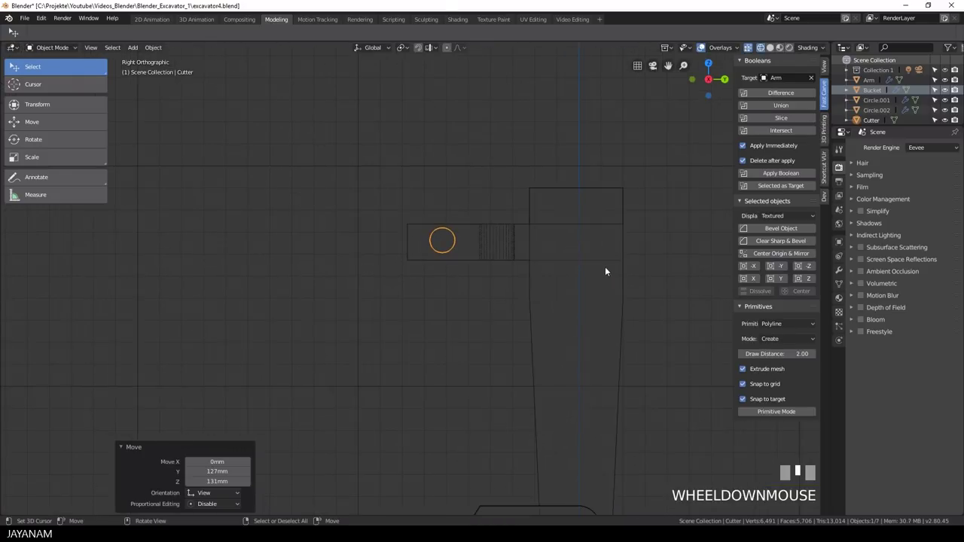
Step: Move the cutter off the bracket by about -60.6 mm along Y and -5.2 mm along Z, and return to solid shading
{"action": "scroll", "coordinate": [587, 269], "scroll_direction": "down", "scroll_amount": 2}
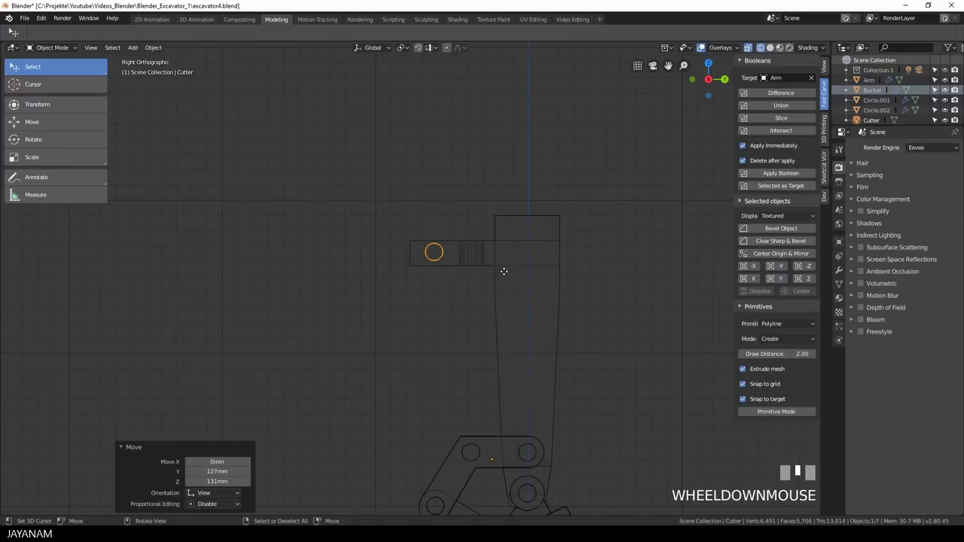
{"action": "middle_click_drag", "start_coordinate": [504, 271], "coordinate": [502, 314]}
{"action": "scroll", "coordinate": [577, 303], "scroll_direction": "up", "scroll_amount": 2}
{"action": "middle_click_drag", "start_coordinate": [585, 298], "coordinate": [772, 45]}
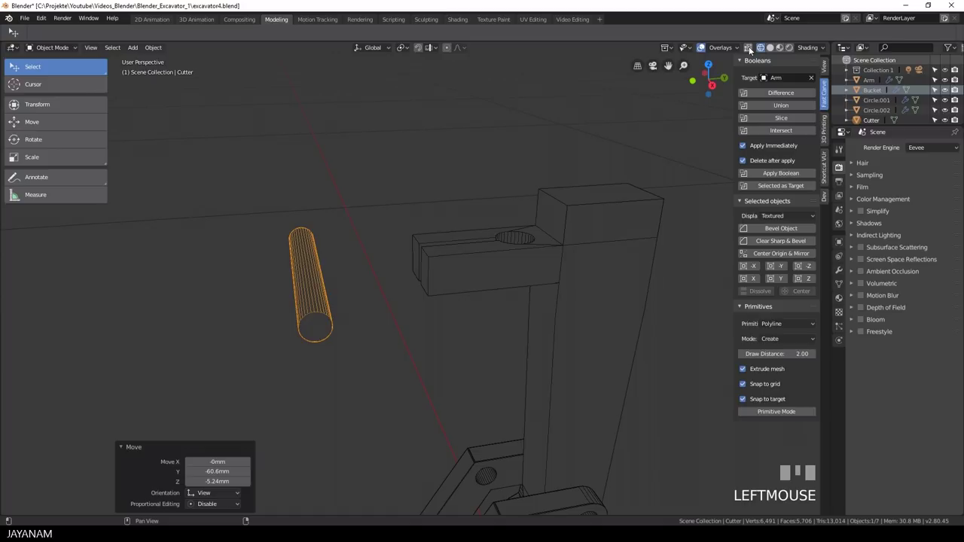
{"action": "left_click", "coordinate": [770, 47]}
{"action": "middle_click_drag", "start_coordinate": [677, 195], "coordinate": [653, 226]}
{"action": "key", "text": "Tab"}
{"action": "right_click", "coordinate": [595, 270]}
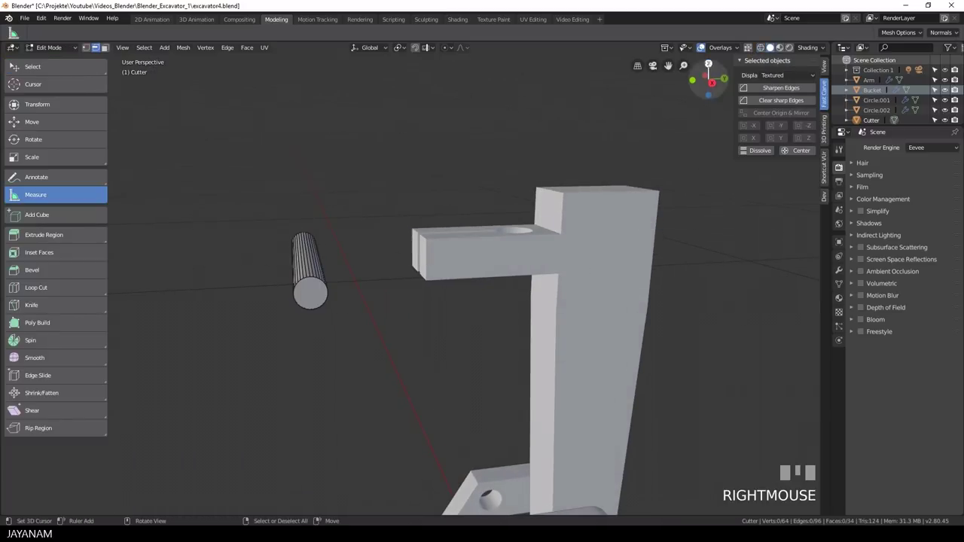
{"action": "key", "text": "Tab"}
Step: In the arm's edit mode, select all of the bracket's geometry in X-ray and scale it along Z by a factor of 1.375
{"action": "right_click", "coordinate": [571, 237]}
{"action": "key", "text": "Tab"}
{"action": "middle_click_drag", "start_coordinate": [571, 237], "coordinate": [622, 224]}
{"action": "key", "text": "KP_5"}
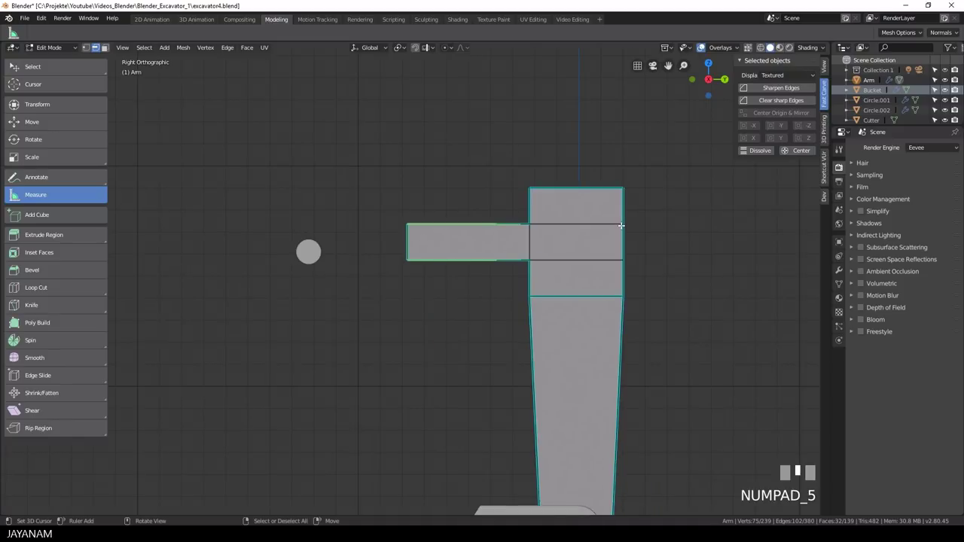
{"action": "left_click", "coordinate": [748, 47]}
{"action": "key", "text": "b"}
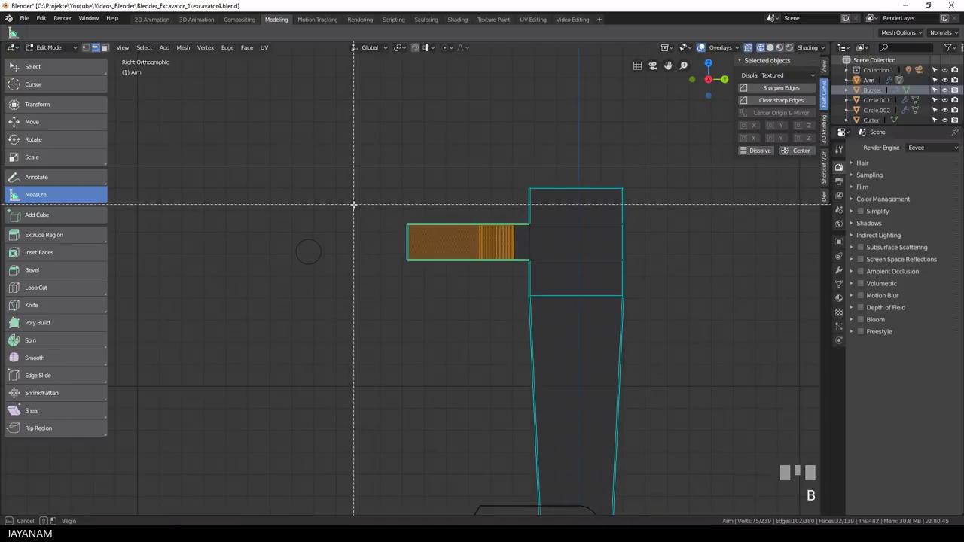
{"action": "left_click_drag", "start_coordinate": [354, 203], "coordinate": [663, 272]}
{"action": "key", "text": "s"}
{"action": "key", "text": "z"}
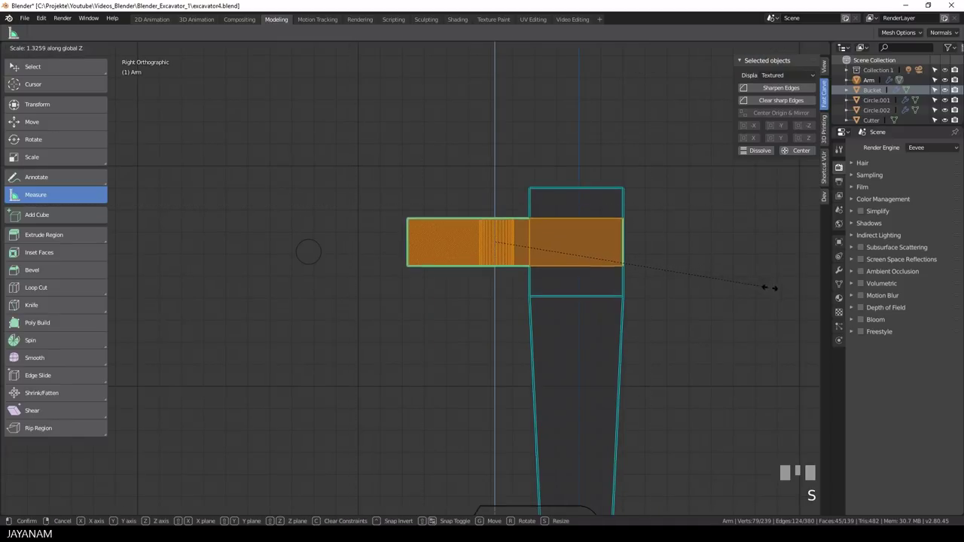
{"action": "left_click", "coordinate": [781, 289]}
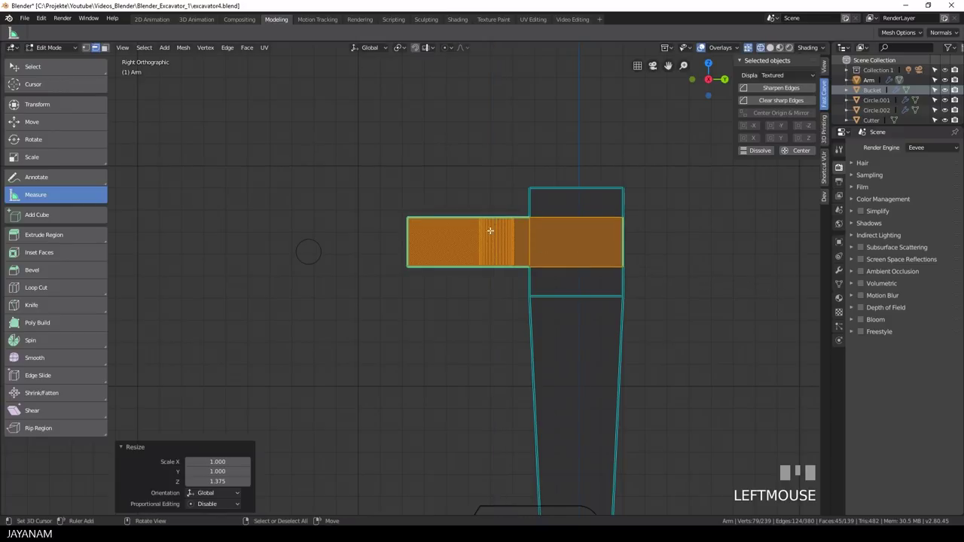
Step: Back in object mode, move the round cutter about 62.6 mm along Y and 4.3 mm along Z into the bracket's slotted end
{"action": "key", "text": "Tab"}
{"action": "right_click", "coordinate": [308, 252]}
{"action": "key", "text": "g"}
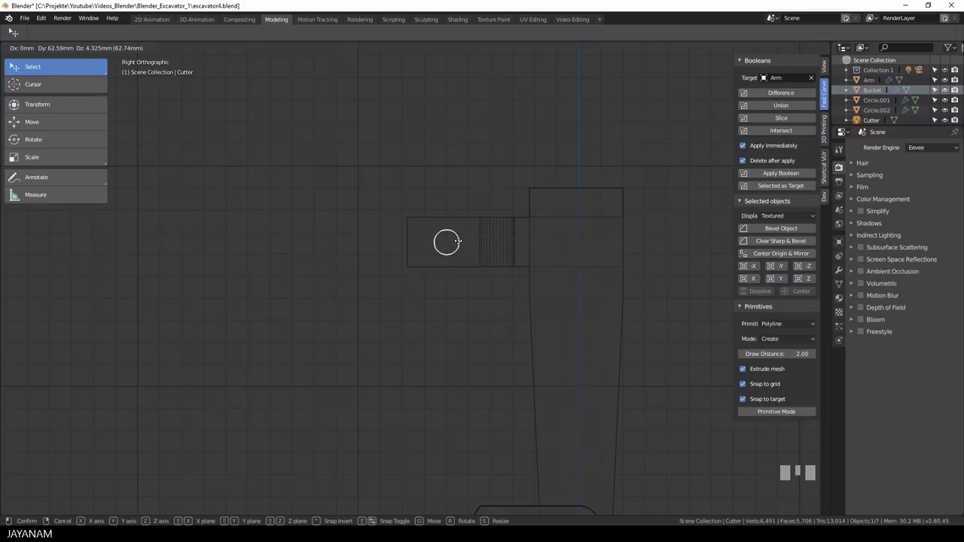
{"action": "left_click", "coordinate": [457, 241]}
{"action": "scroll", "coordinate": [506, 268], "scroll_direction": "down", "scroll_amount": 4}
{"action": "middle_click_drag", "start_coordinate": [506, 267], "coordinate": [553, 302]}
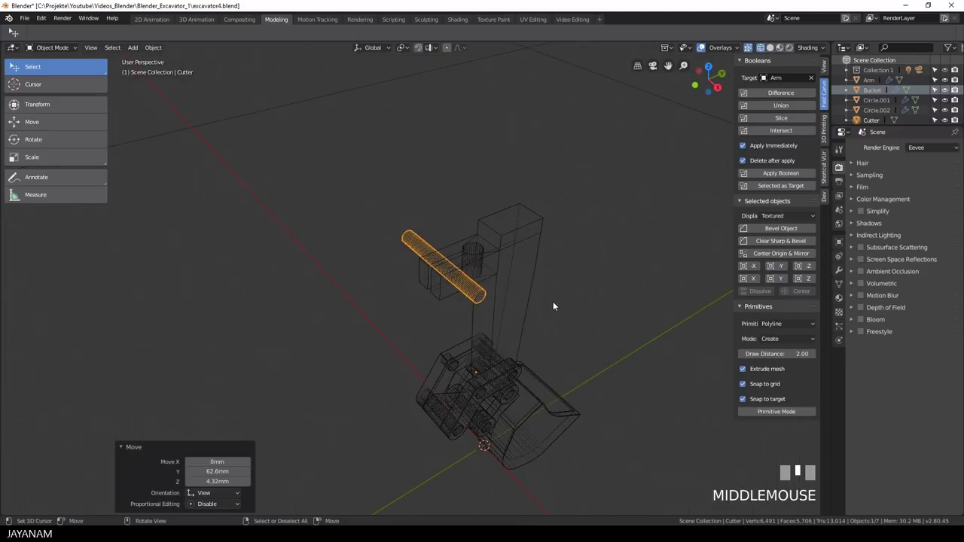
Step: Subtract the cutter from the arm to make a cross hole through the slotted bracket, and select the arm
{"action": "left_click", "coordinate": [794, 93]}
{"action": "middle_click_drag", "start_coordinate": [678, 195], "coordinate": [642, 212]}
{"action": "scroll", "coordinate": [625, 225], "scroll_direction": "up", "scroll_amount": 3}
{"action": "key", "text": "Tab"}
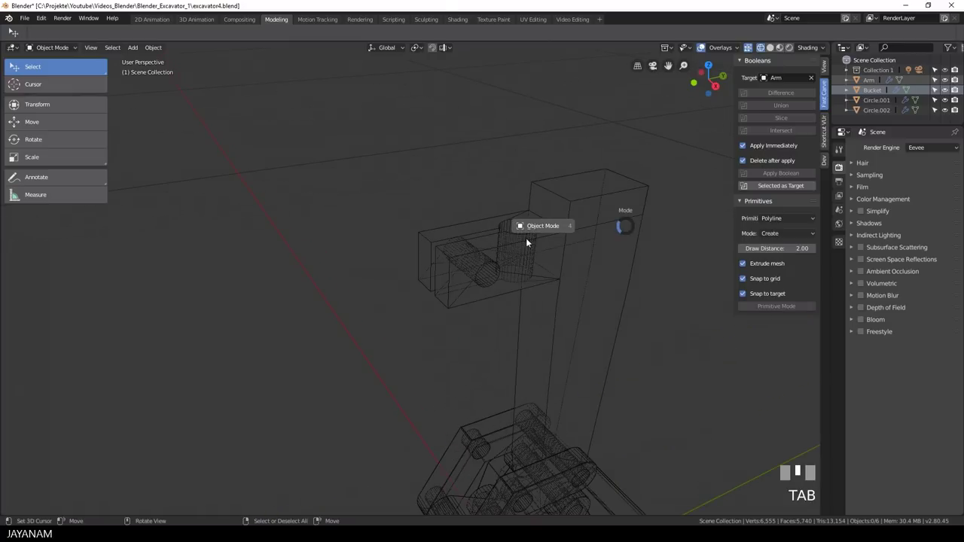
{"action": "right_click", "coordinate": [566, 235]}
Step: Switch the viewport back to solid shading and change its lighting style
{"action": "left_click", "coordinate": [770, 48]}
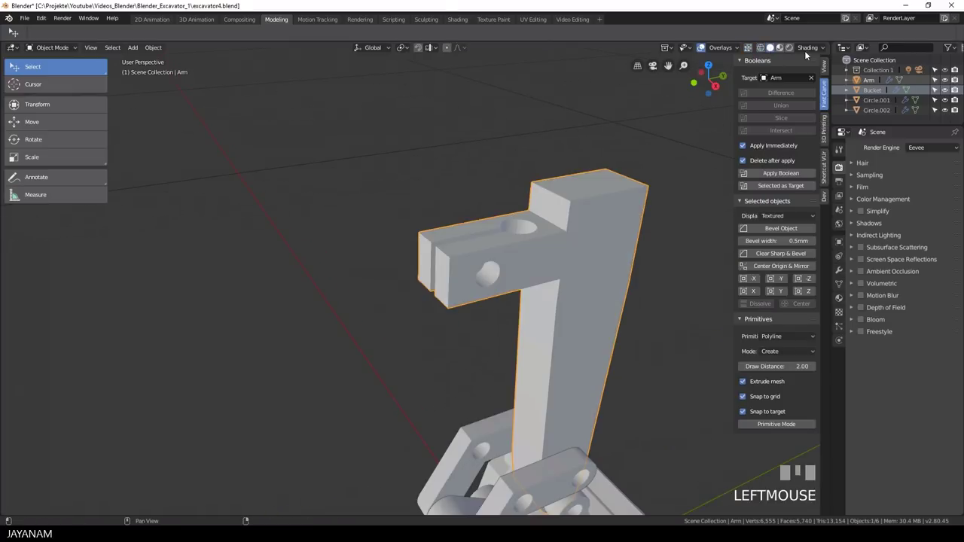
{"action": "left_click", "coordinate": [805, 48]}
{"action": "left_click", "coordinate": [810, 78]}
Step: Measure the vertical distance from the linkage's upper hole to the bracket, and the diameter of the bracket's vertical hole
{"action": "mouse_move", "coordinate": [671, 203]}
{"action": "middle_mouse_down"}
{"action": "mouse_move", "coordinate": [642, 221]}
{"action": "mouse_move", "coordinate": [594, 170]}
{"action": "mouse_move", "coordinate": [622, 224]}
{"action": "mouse_move", "coordinate": [549, 261]}
{"action": "mouse_move", "coordinate": [601, 272]}
{"action": "middle_mouse_up"}
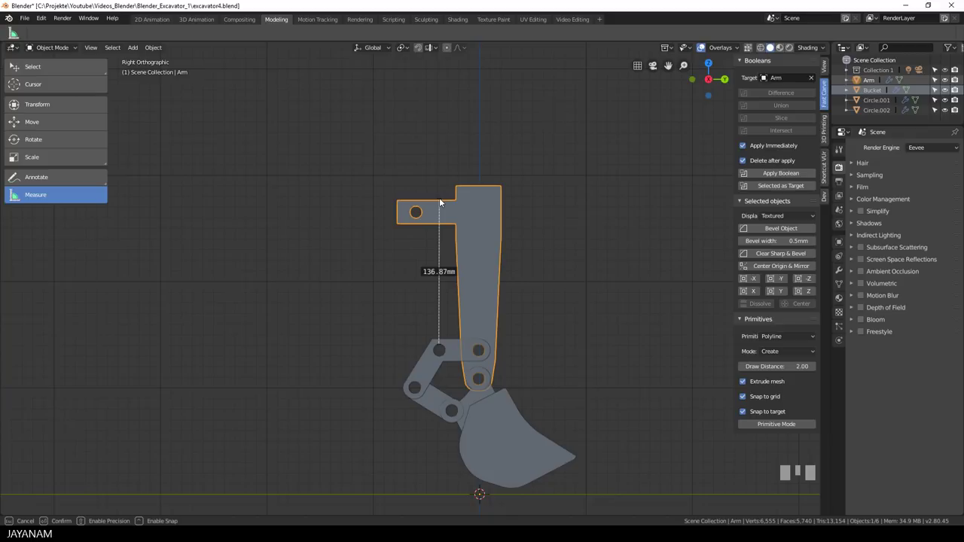
{"action": "left_click_drag", "start_coordinate": [439, 197], "coordinate": [438, 197]}
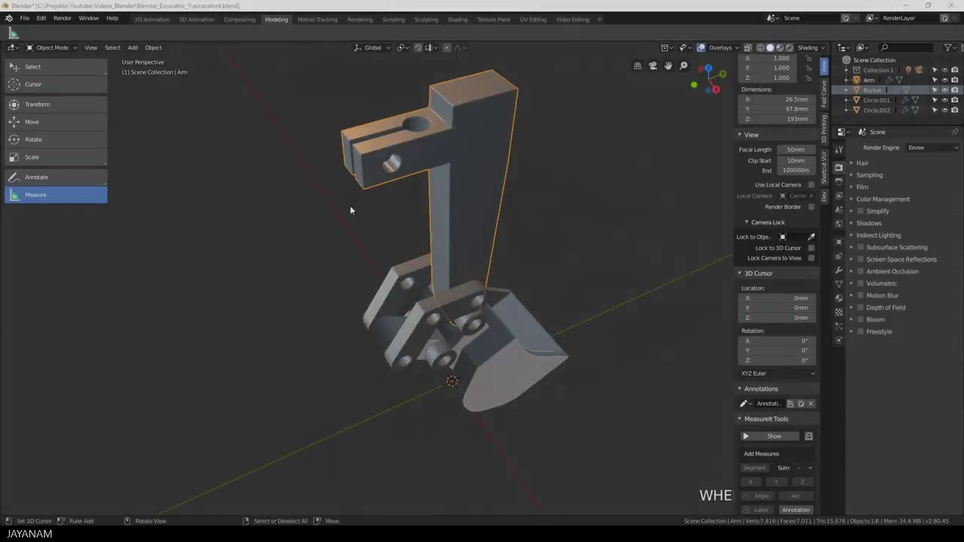
{"action": "middle_click_drag", "start_coordinate": [349, 205], "coordinate": [492, 260]}
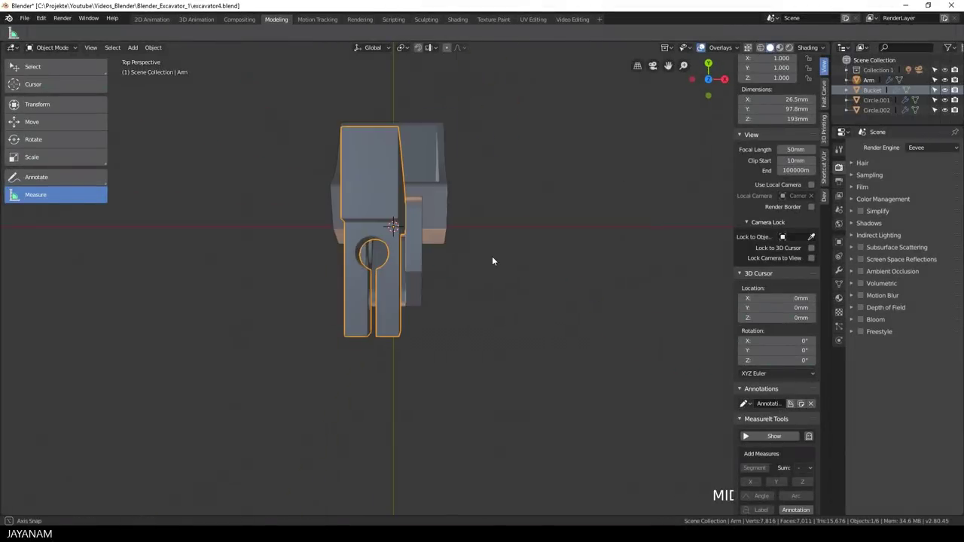
{"action": "key", "text": "KP_5"}
{"action": "scroll", "coordinate": [479, 254], "scroll_direction": "up", "scroll_amount": 5}
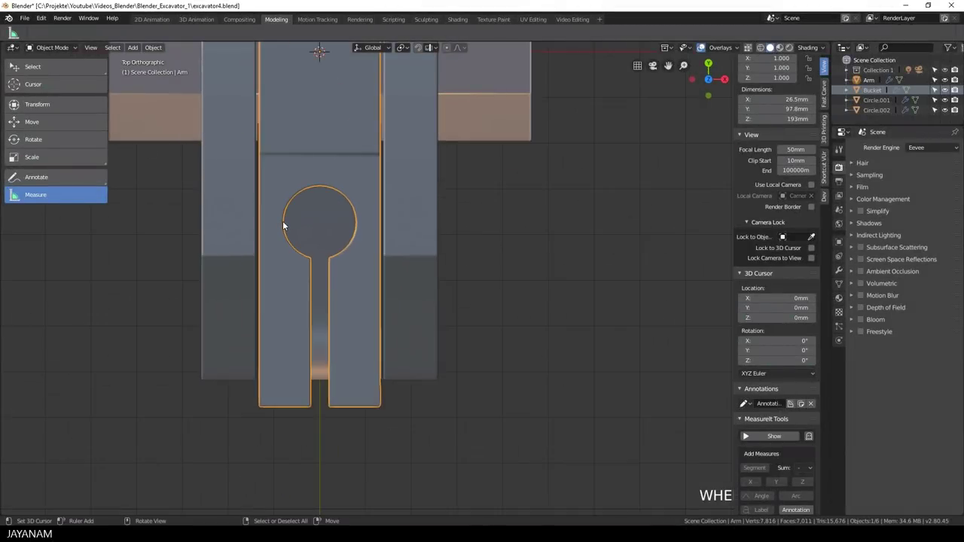
{"action": "left_click_drag", "start_coordinate": [283, 224], "coordinate": [357, 222]}
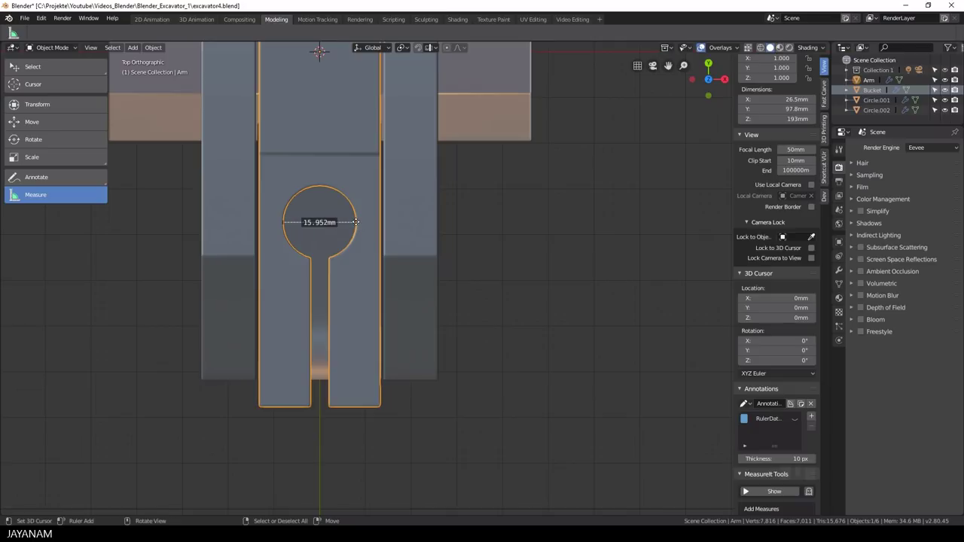
Step: Delete the ruler measurement layer, return to the Select tool and bring the bucket linkage into close view
{"action": "left_click", "coordinate": [811, 427]}
{"action": "key", "text": "w"}
{"action": "scroll", "coordinate": [530, 309], "scroll_direction": "down", "scroll_amount": 3}
{"action": "mouse_move", "coordinate": [523, 314]}
{"action": "middle_mouse_down"}
{"action": "mouse_move", "coordinate": [530, 308]}
{"action": "mouse_move", "coordinate": [377, 234]}
{"action": "mouse_move", "coordinate": [440, 357]}
{"action": "middle_mouse_up"}
{"action": "scroll", "coordinate": [378, 257], "scroll_direction": "down", "scroll_amount": 3}
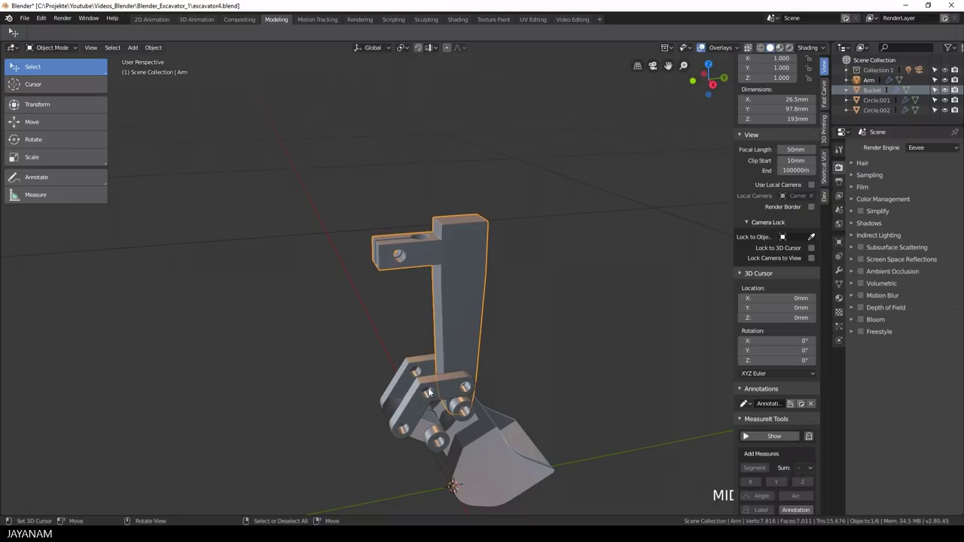
{"action": "scroll", "coordinate": [427, 390], "scroll_direction": "up", "scroll_amount": 3}
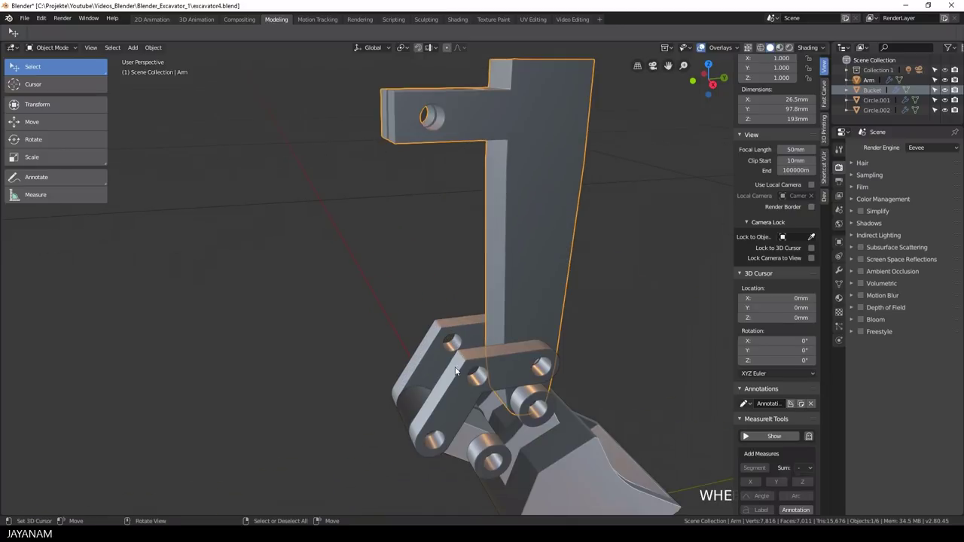